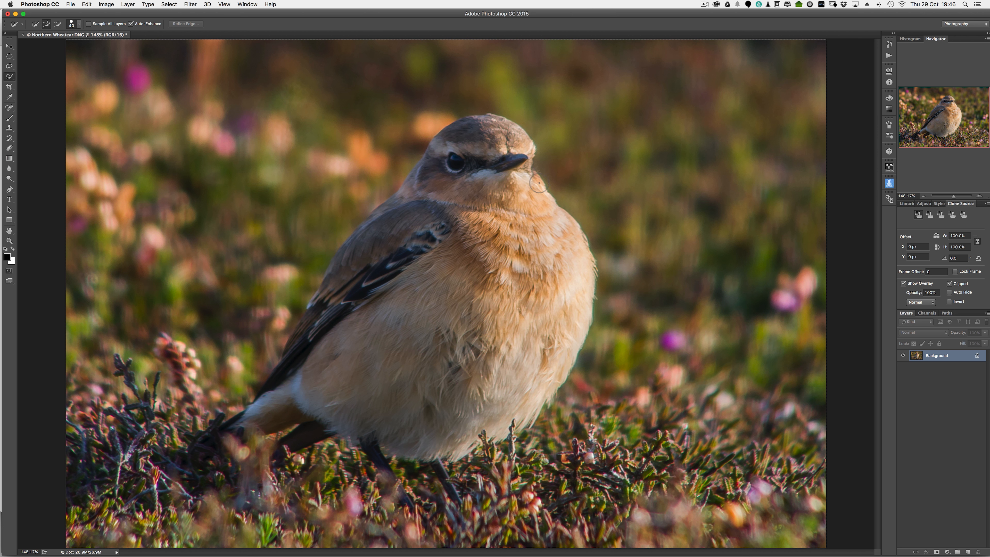
Step: Select the bird's head down to its throat with the Quick Selection tool
{"action": "mouse_move", "coordinate": [481, 188]}
{"action": "left_mouse_down"}
{"action": "mouse_move", "coordinate": [453, 180]}
{"action": "mouse_move", "coordinate": [455, 162]}
{"action": "mouse_move", "coordinate": [480, 155]}
{"action": "left_mouse_up"}
{"action": "left_click_drag", "start_coordinate": [507, 185], "coordinate": [525, 198]}
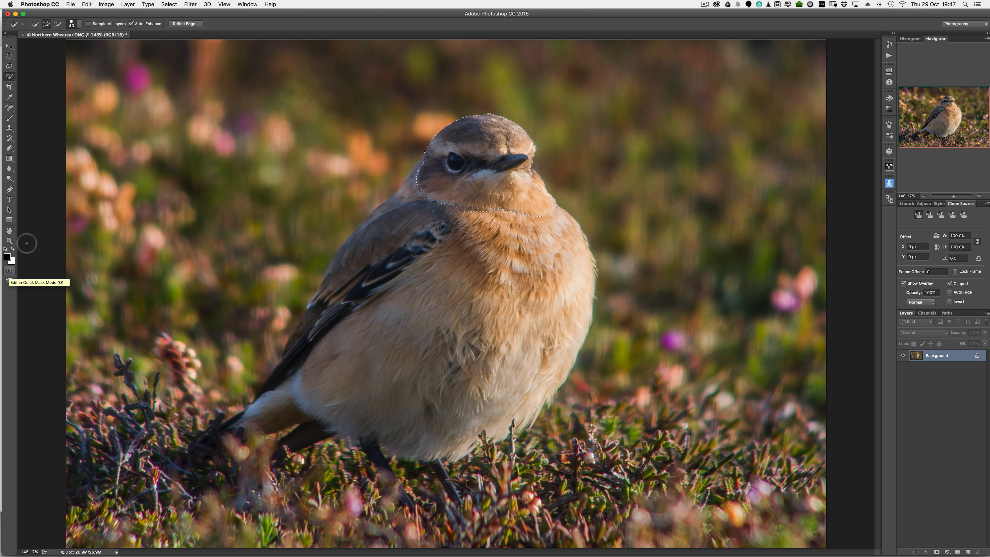
{"action": "left_click", "coordinate": [168, 4]}
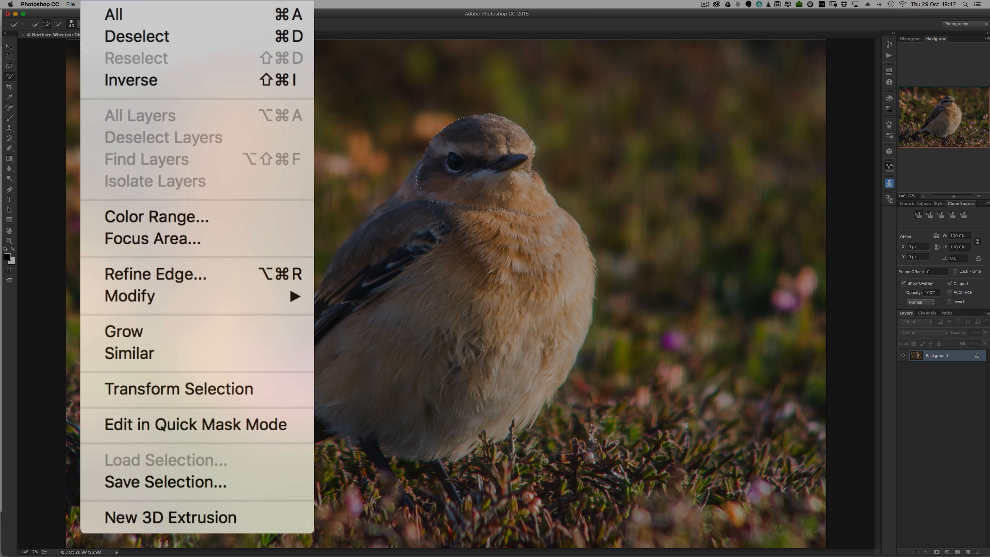
{"action": "left_click", "coordinate": [306, 26]}
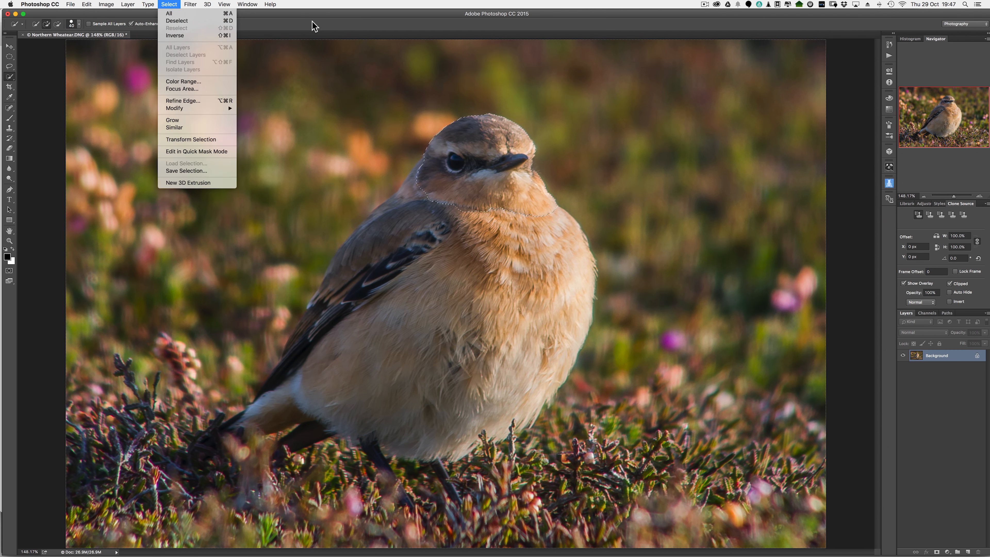
Step: Check the head selection in Quick Mask mode, return to standard mode and deselect it
{"action": "key", "text": "q"}
{"action": "key", "text": "w"}
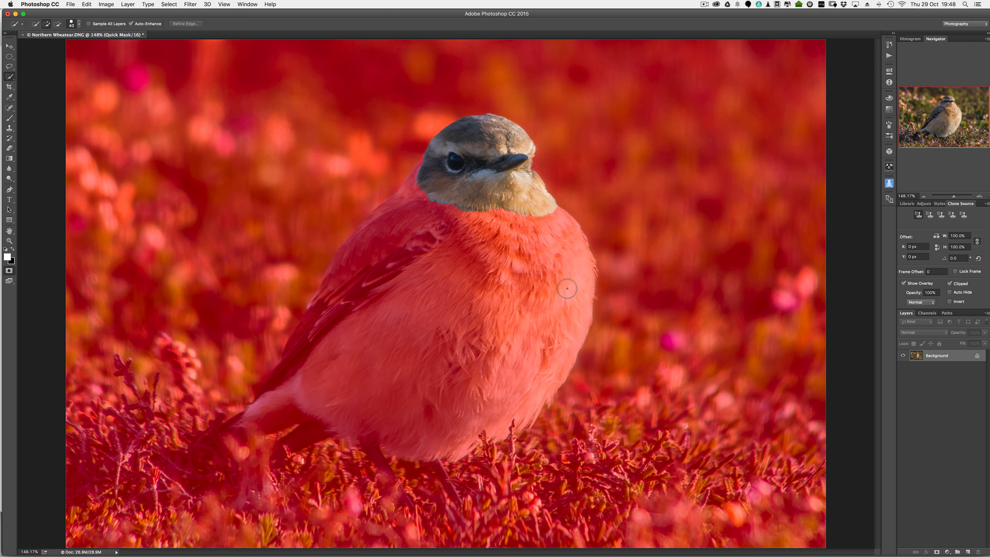
{"action": "key", "text": "q"}
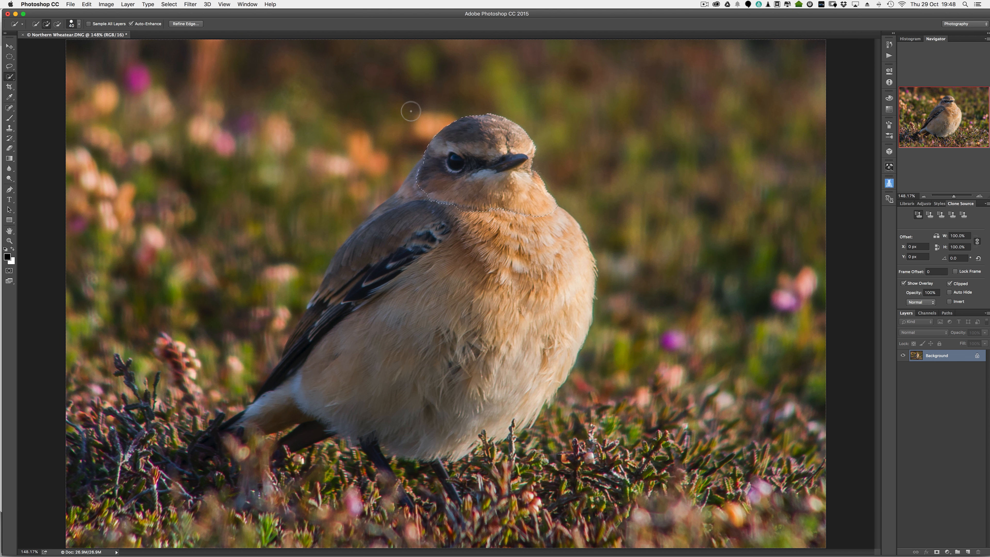
{"action": "left_click", "coordinate": [166, 5]}
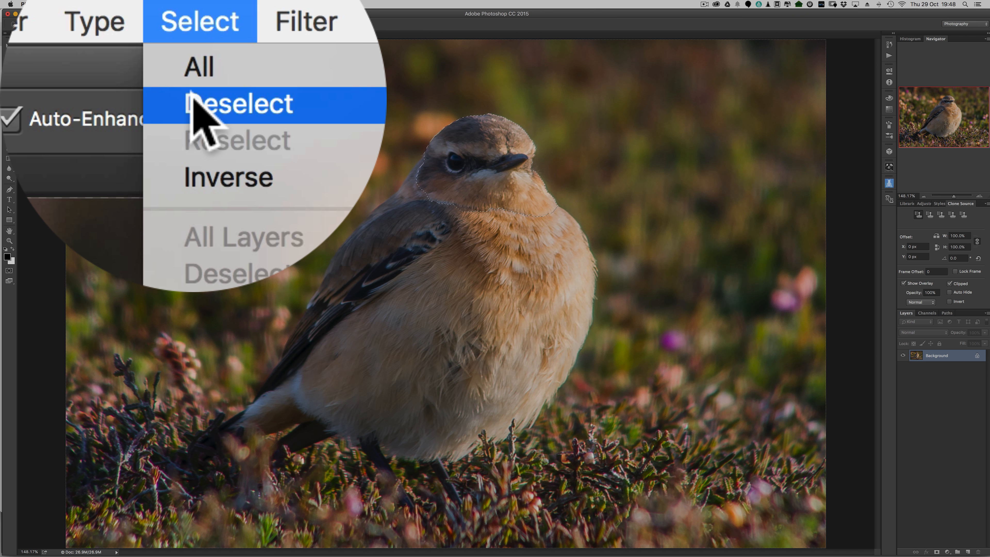
{"action": "left_click", "coordinate": [168, 20]}
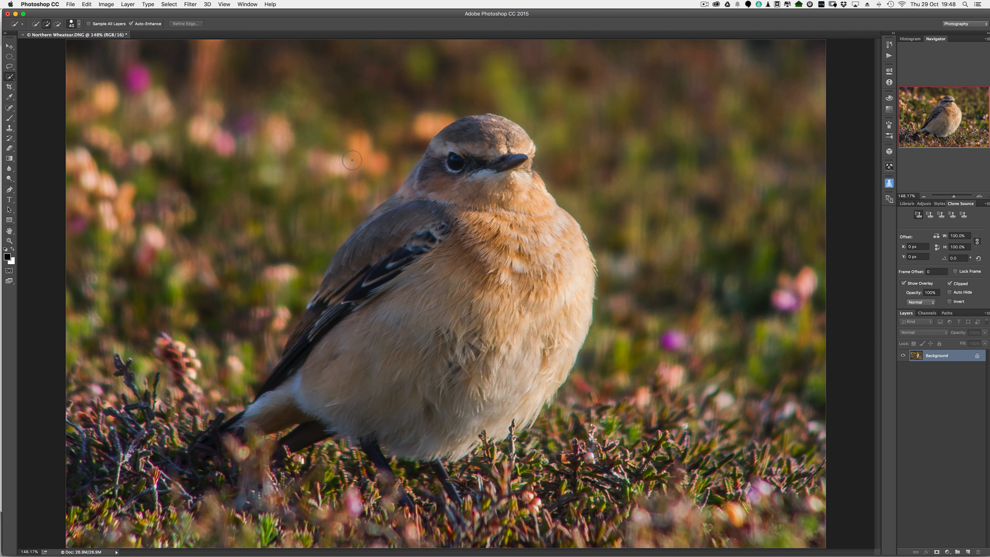
Step: Try a quick selection of the bird's eye area and clear it again
{"action": "left_click", "coordinate": [457, 160]}
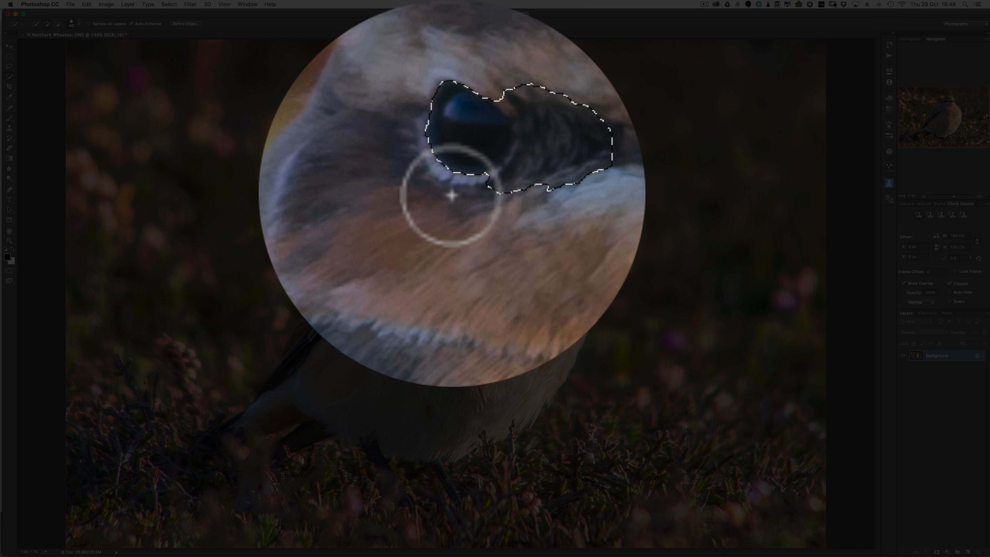
{"action": "key", "text": "super"}
{"action": "key", "text": "super+d"}
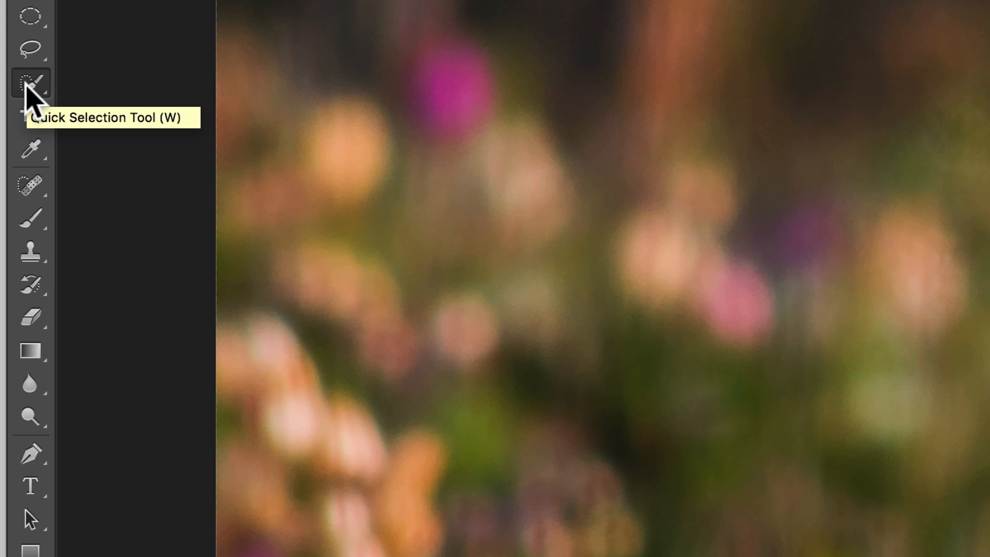
Step: Switch from the Quick Selection tool to the Magic Wand tool and back
{"action": "right_click", "coordinate": [25, 83]}
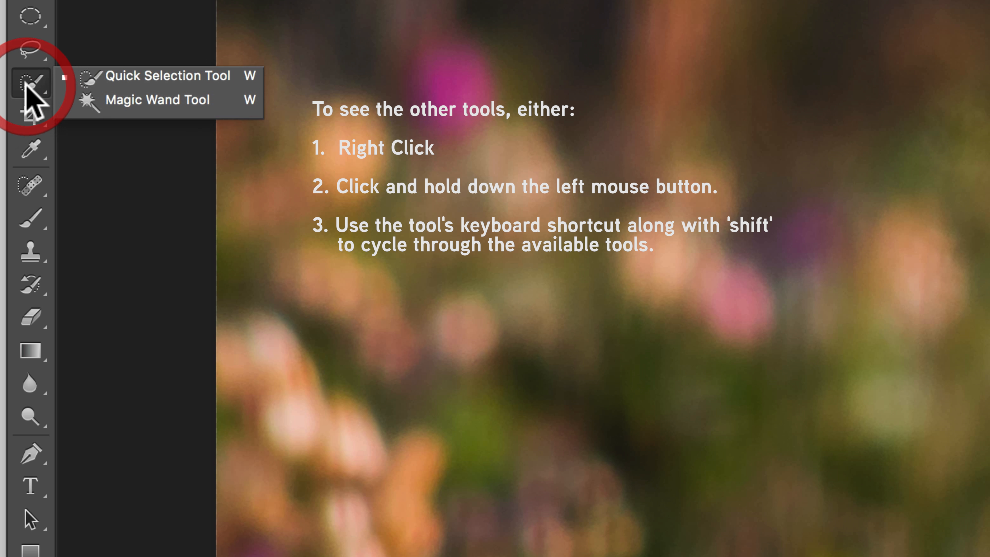
{"action": "left_click", "coordinate": [21, 84]}
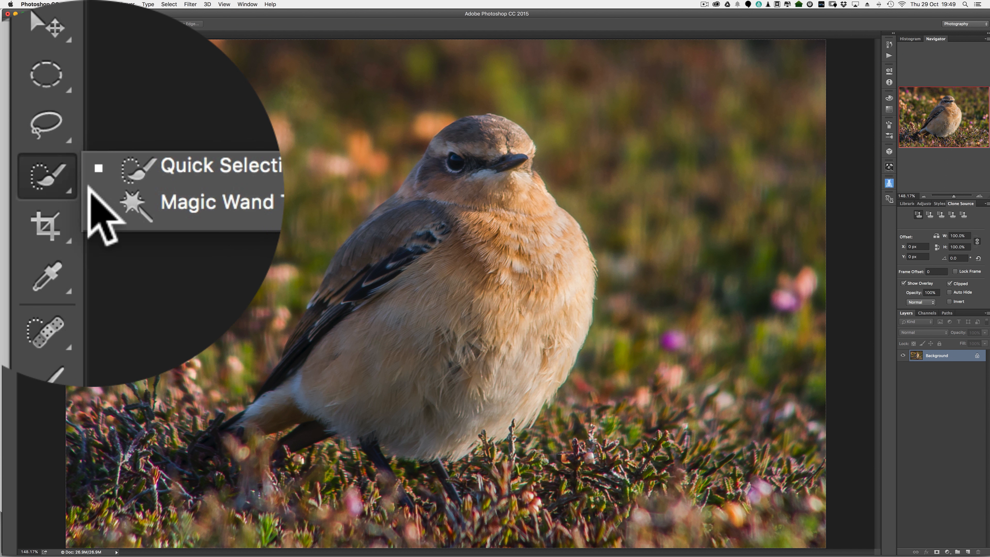
{"action": "left_click", "coordinate": [134, 214]}
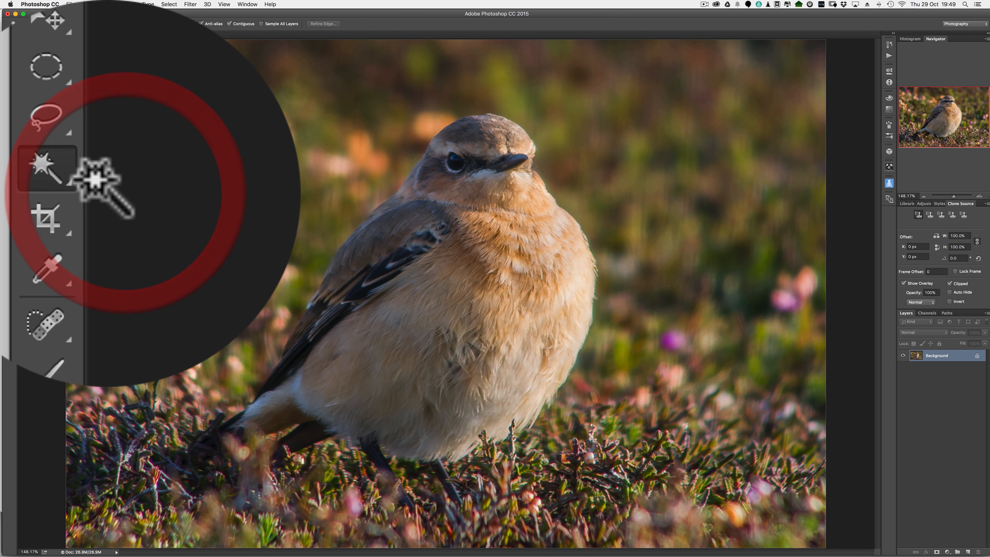
{"action": "left_click", "coordinate": [50, 190]}
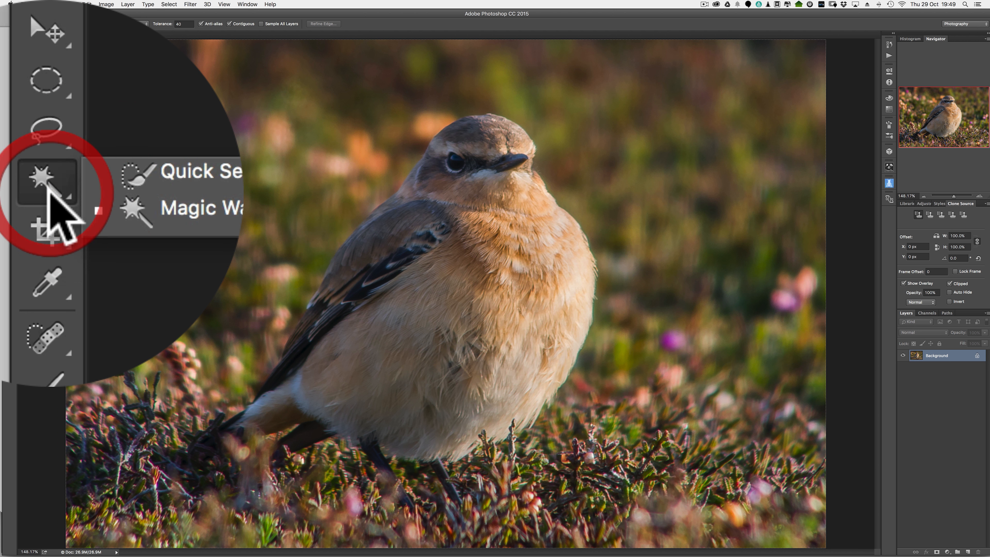
{"action": "left_click", "coordinate": [127, 193]}
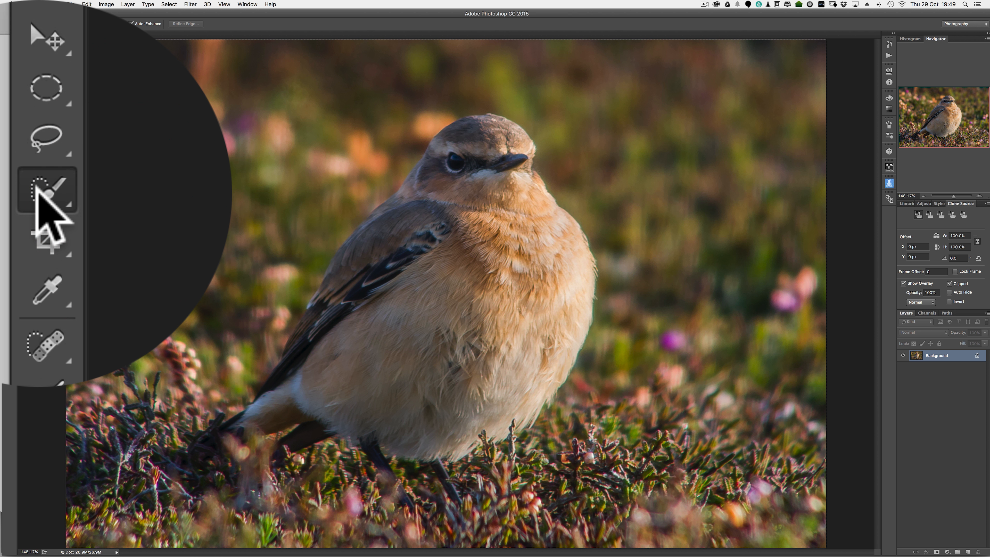
Step: Cycle repeatedly between the Magic Wand and Quick Selection tools, ending on Quick Selection
{"action": "key", "text": "shift"}
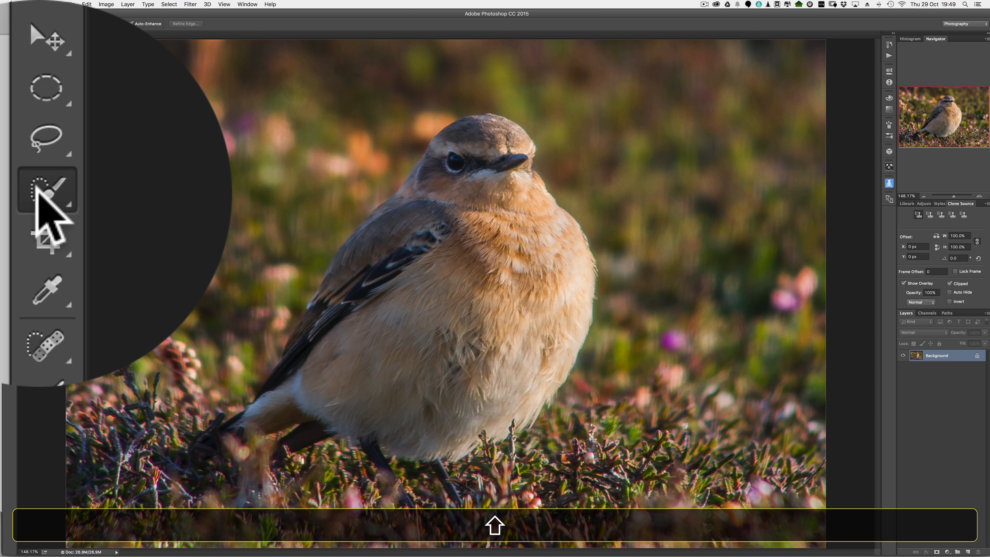
{"action": "key", "text": "shift+w"}
{"action": "key", "text": "shift+w"}
{"action": "key", "text": "shift+w"}
{"action": "key", "text": "shift+w"}
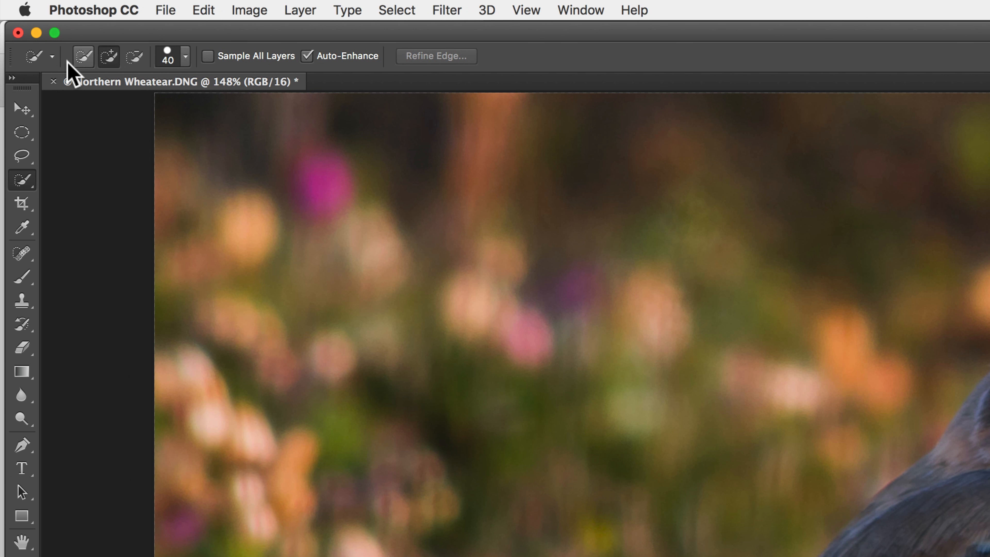
Step: Look at the tool presets available for the Quick Selection tool
{"action": "left_click", "coordinate": [53, 58]}
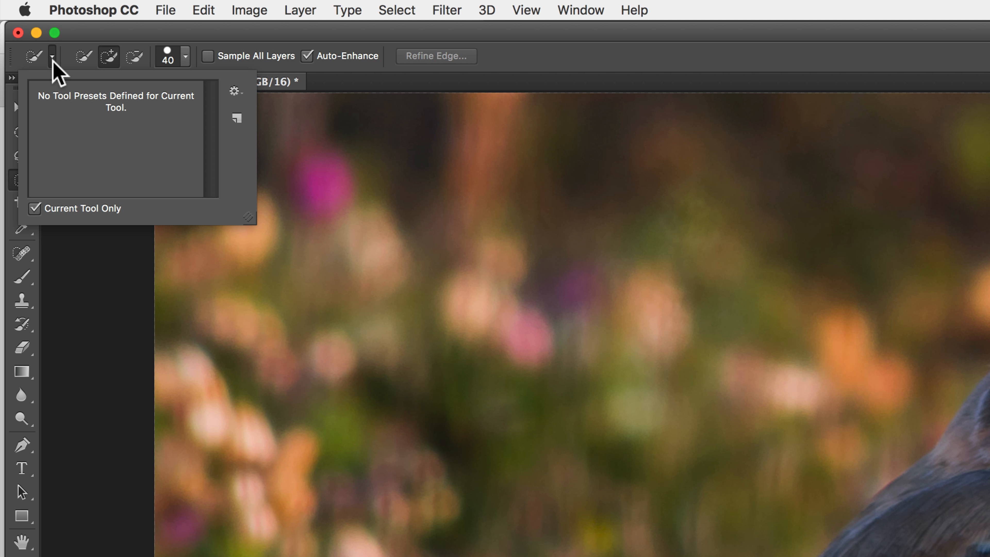
{"action": "left_click", "coordinate": [52, 58]}
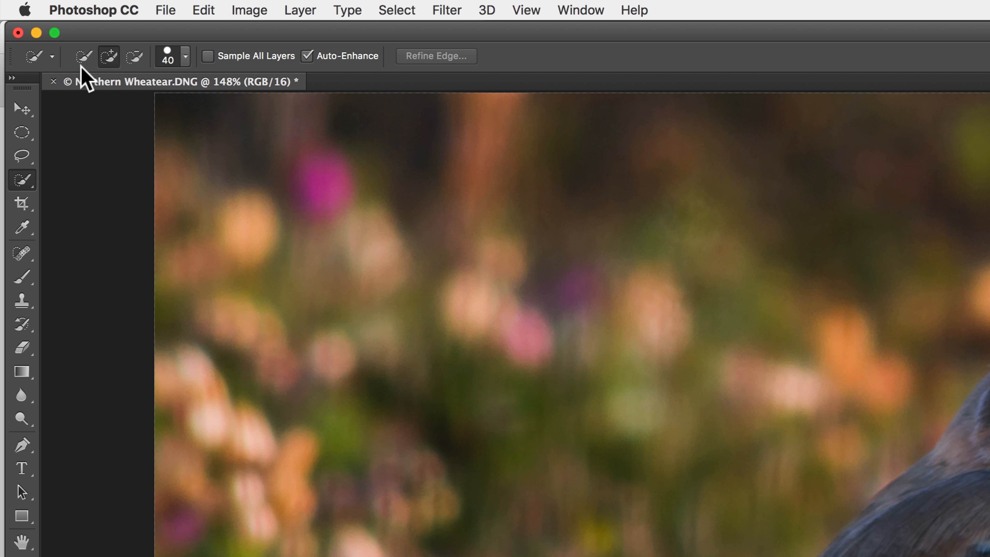
Step: Quick-select the bird's head and shoulder, and try brushing with the New Selection mode
{"action": "mouse_move", "coordinate": [945, 540]}
{"action": "left_mouse_down"}
{"action": "mouse_move", "coordinate": [916, 388]}
{"action": "mouse_move", "coordinate": [870, 408]}
{"action": "mouse_move", "coordinate": [864, 428]}
{"action": "mouse_move", "coordinate": [822, 257]}
{"action": "left_mouse_up"}
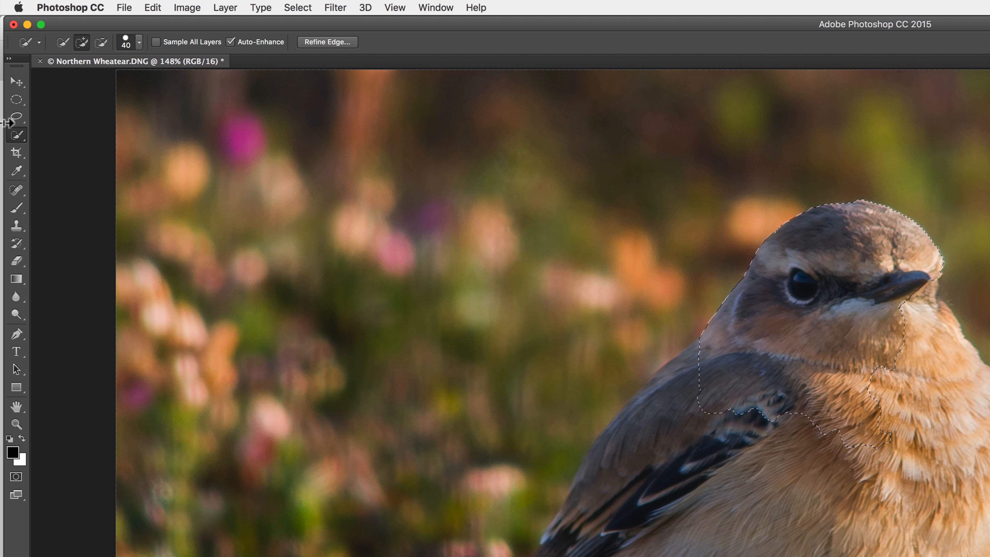
{"action": "left_click", "coordinate": [62, 42]}
{"action": "mouse_move", "coordinate": [319, 239]}
{"action": "left_mouse_down"}
{"action": "mouse_move", "coordinate": [344, 257]}
{"action": "mouse_move", "coordinate": [355, 340]}
{"action": "mouse_move", "coordinate": [335, 354]}
{"action": "left_mouse_up"}
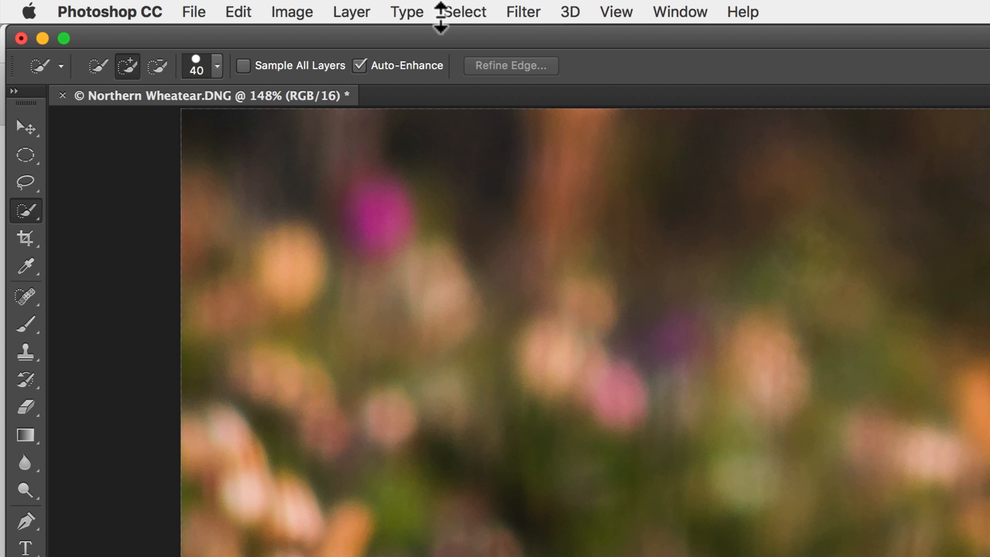
{"action": "left_click", "coordinate": [462, 14]}
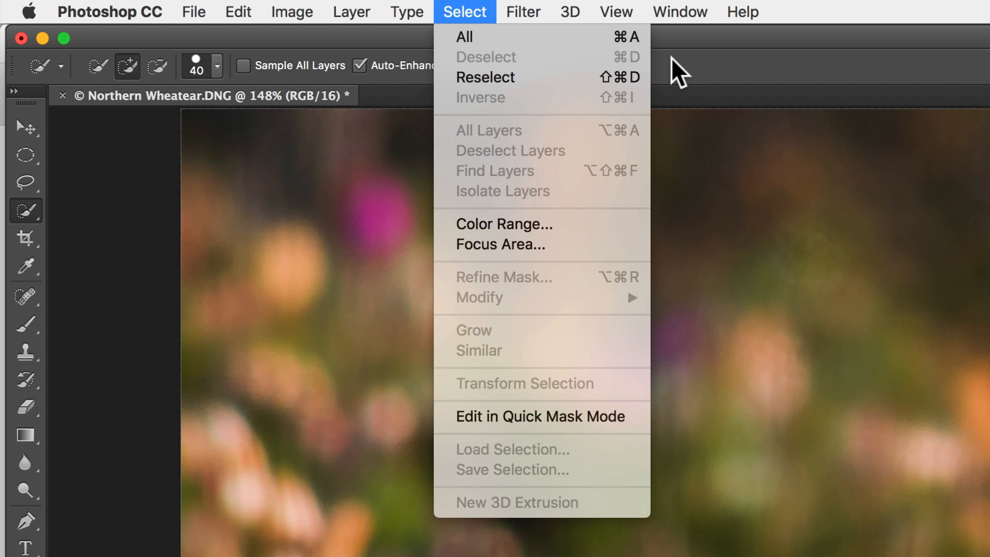
{"action": "left_click", "coordinate": [693, 63]}
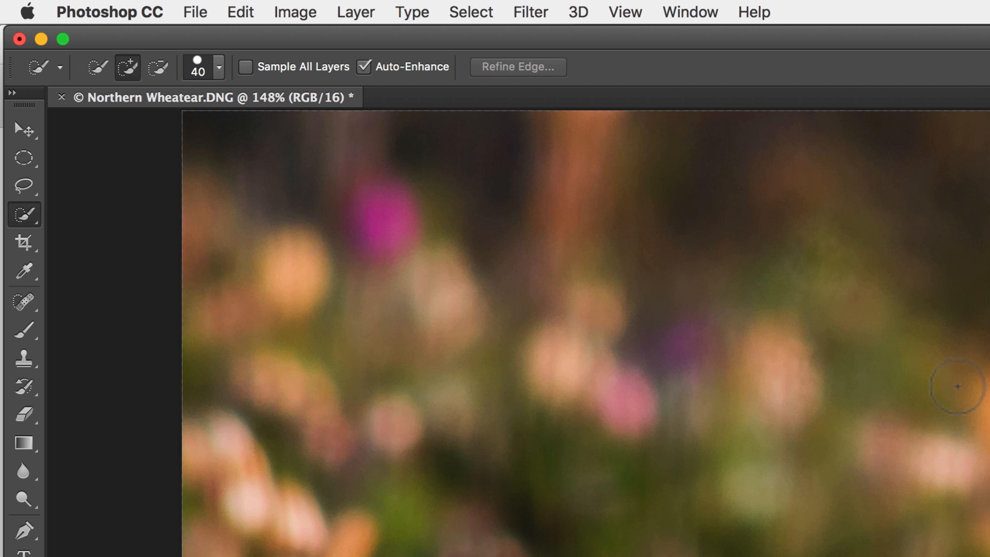
Step: Examine the selection brush settings and the size control choices Off, Pen Pressure and Stylus Wheel
{"action": "left_click", "coordinate": [220, 67]}
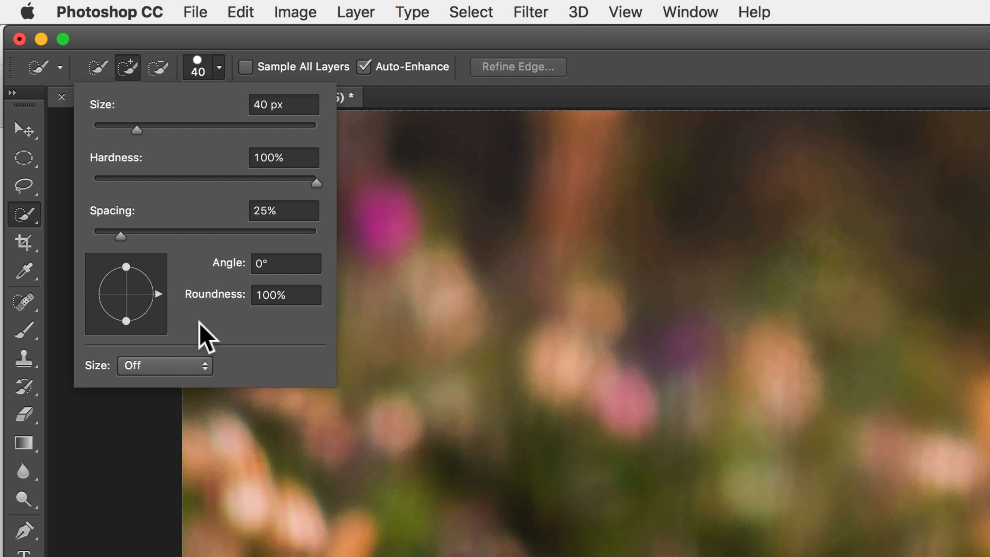
{"action": "left_click", "coordinate": [192, 370]}
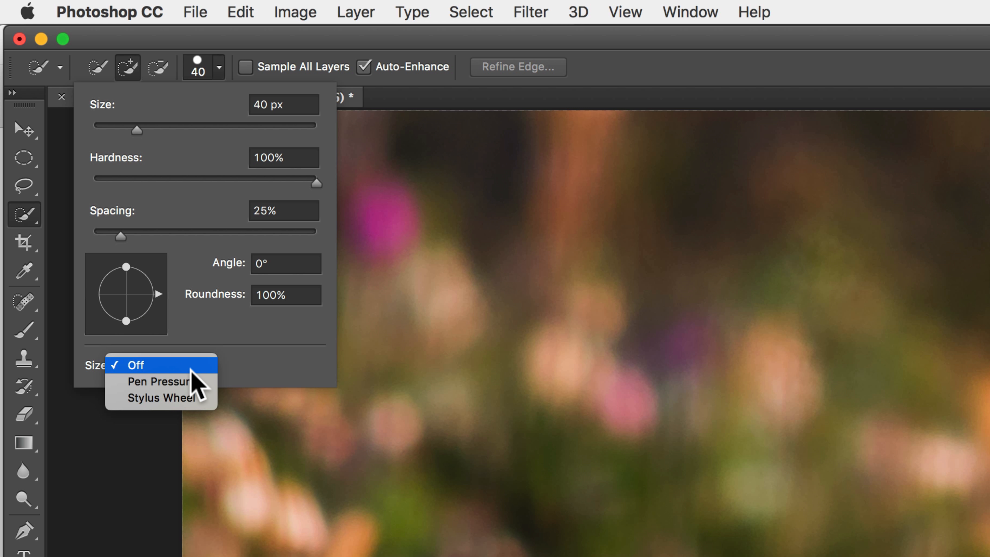
{"action": "left_click", "coordinate": [252, 352]}
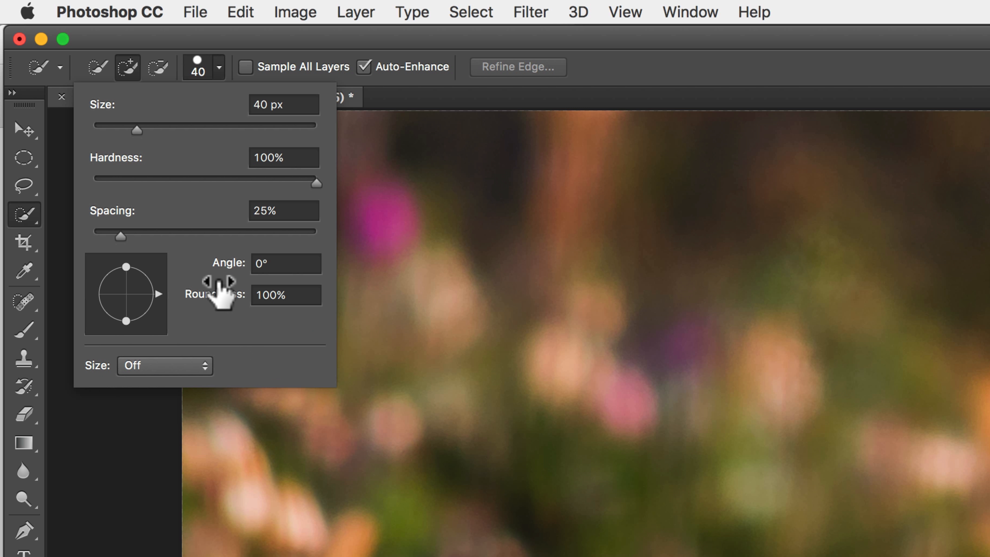
{"action": "left_click", "coordinate": [199, 365]}
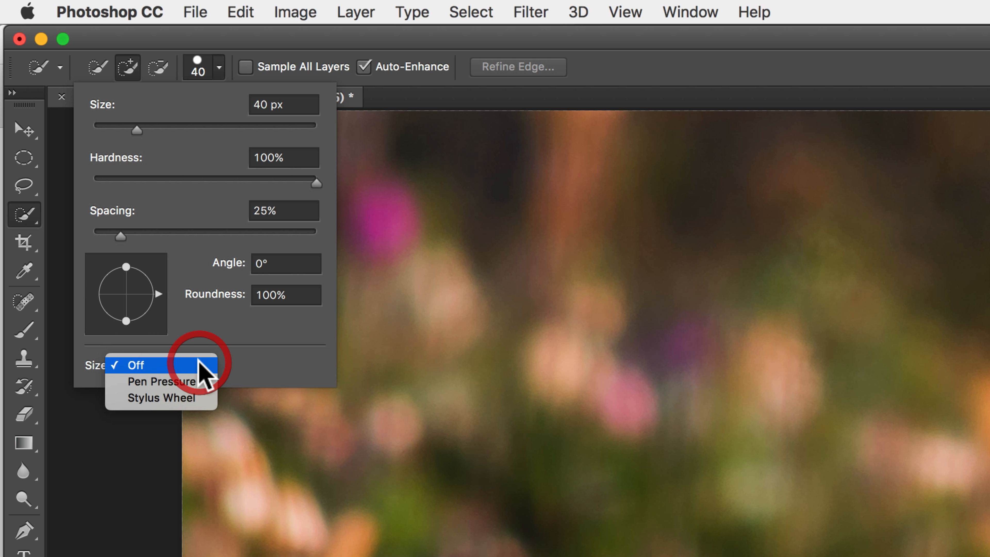
{"action": "left_click", "coordinate": [249, 348]}
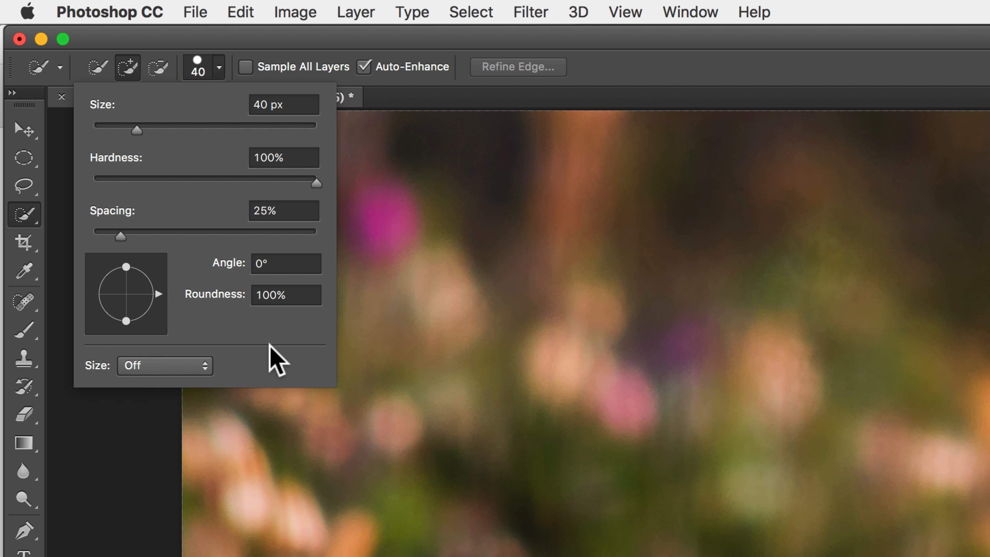
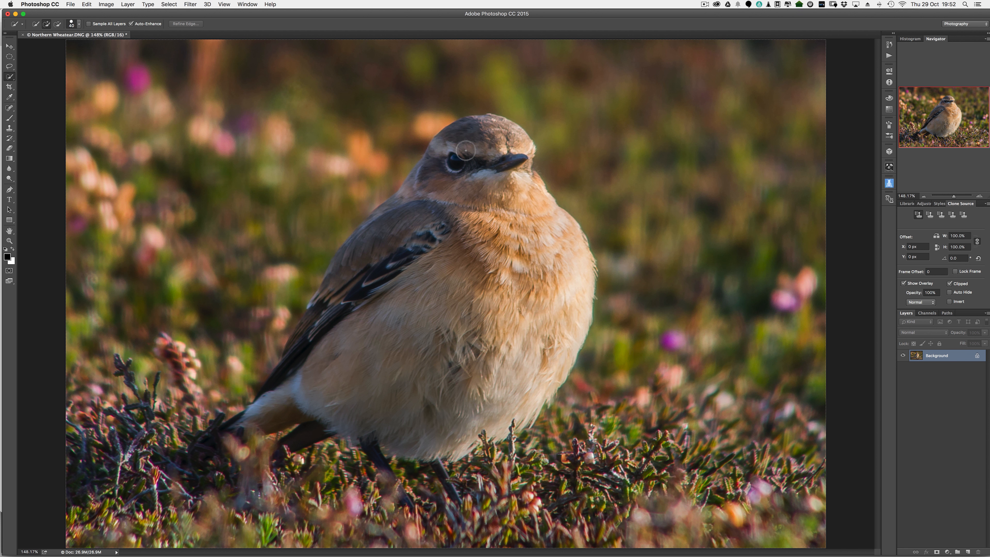
Step: Enlarge the selection brush past 100 px and quick-select the top of the bird's head
{"action": "key", "text": "bracketright"}
{"action": "key", "text": "bracketright"}
{"action": "key", "text": "bracketright"}
{"action": "key", "text": "bracketright"}
{"action": "key", "text": "bracketright"}
{"action": "key", "text": "bracketright"}
{"action": "key", "text": "bracketright"}
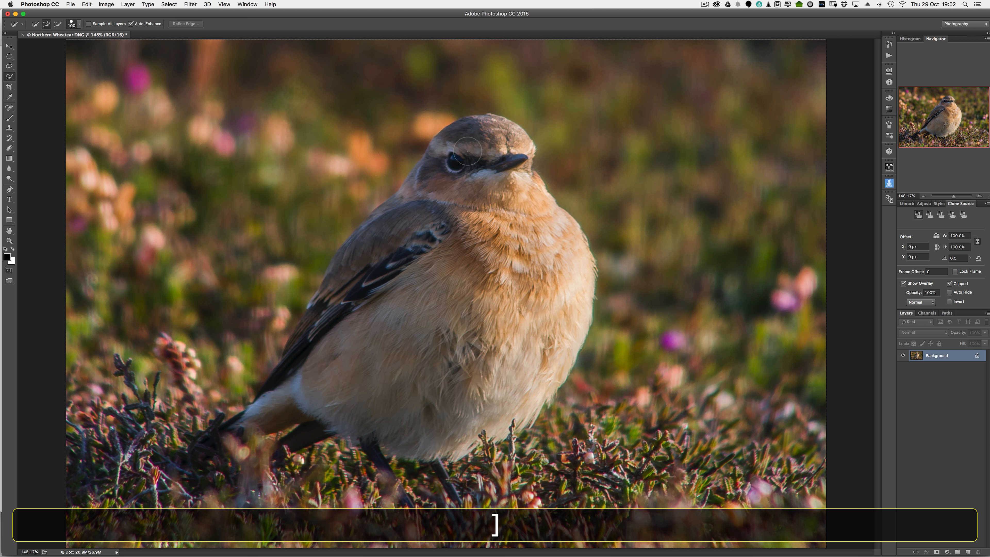
{"action": "key", "text": "bracketright"}
{"action": "key", "text": "bracketright"}
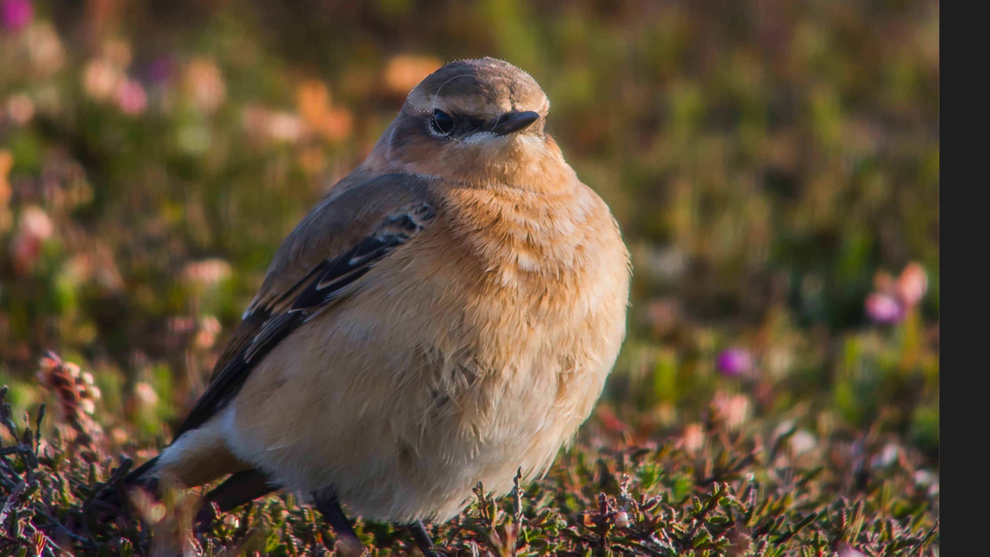
{"action": "left_click_drag", "start_coordinate": [473, 152], "coordinate": [475, 166]}
Step: Extend the quick selection over the bird's body, wing and tail, reducing the brush to 100 px for the tail end
{"action": "left_click_drag", "start_coordinate": [469, 125], "coordinate": [321, 338]}
{"action": "key", "text": "bracketleft"}
{"action": "key", "text": "bracketleft"}
{"action": "key", "text": "bracketleft"}
{"action": "left_click_drag", "start_coordinate": [267, 312], "coordinate": [187, 439]}
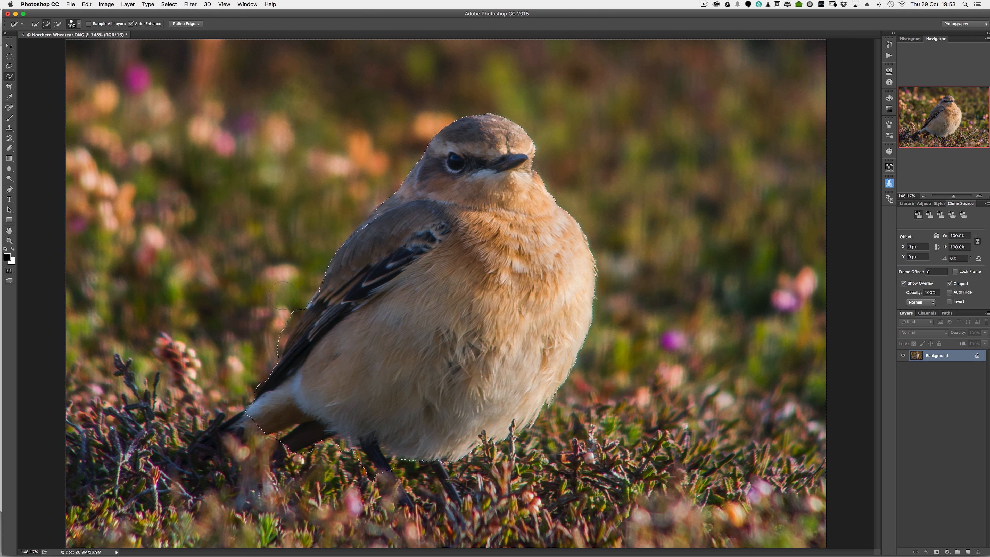
Step: Subtract the background spill along the outer edge of the bird's wing from the selection
{"action": "key", "text": "alt"}
{"action": "mouse_move", "coordinate": [282, 295]}
{"action": "left_mouse_down"}
{"action": "mouse_move", "coordinate": [297, 308]}
{"action": "mouse_move", "coordinate": [273, 345]}
{"action": "left_mouse_up"}
{"action": "key", "text": "alt"}
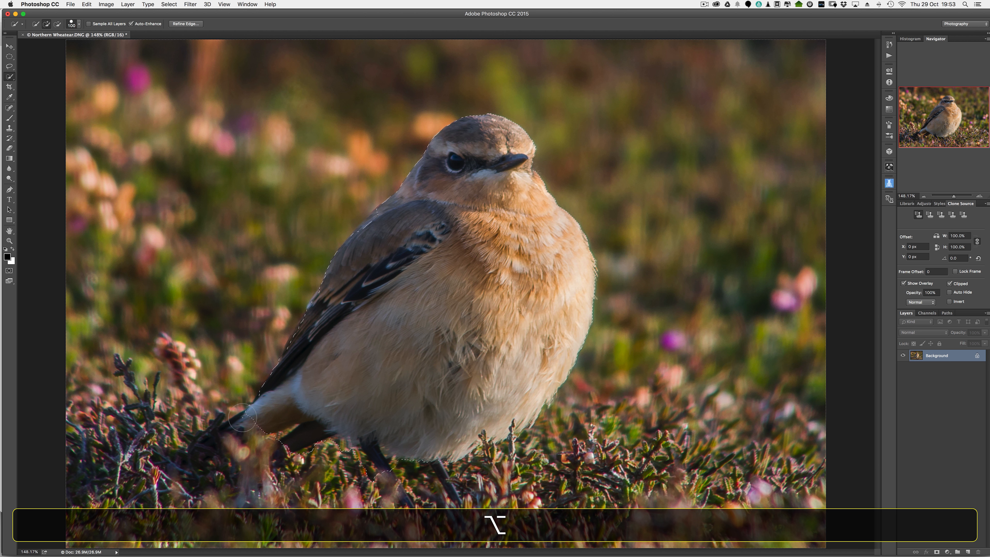
Step: Refine the selection around and beneath the bird's tail, reducing the brush to 60 px and to 25 px
{"action": "key", "text": "bracketleft"}
{"action": "key", "text": "bracketleft"}
{"action": "key", "text": "bracketleft"}
{"action": "key", "text": "bracketleft"}
{"action": "left_click", "coordinate": [244, 421]}
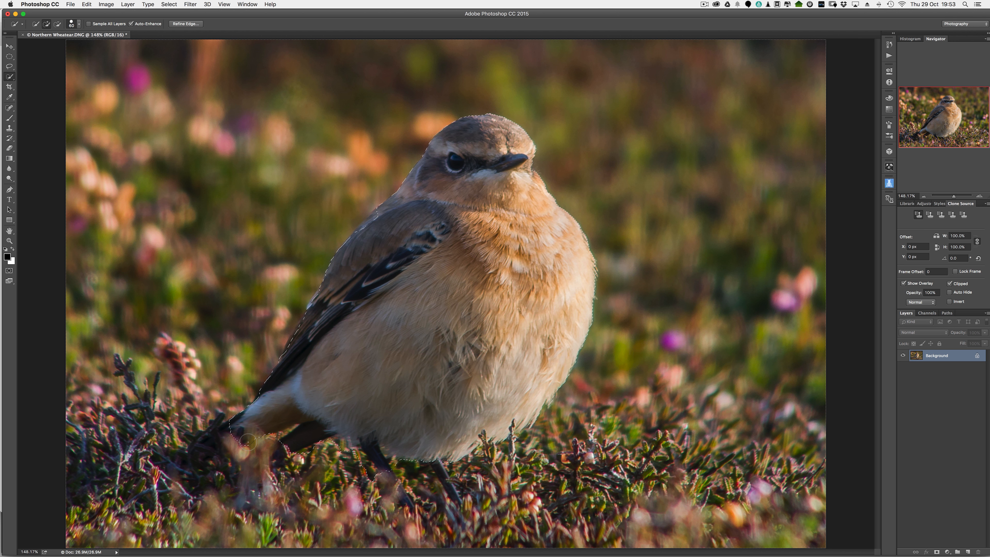
{"action": "key", "text": "alt"}
{"action": "key", "text": "bracketleft"}
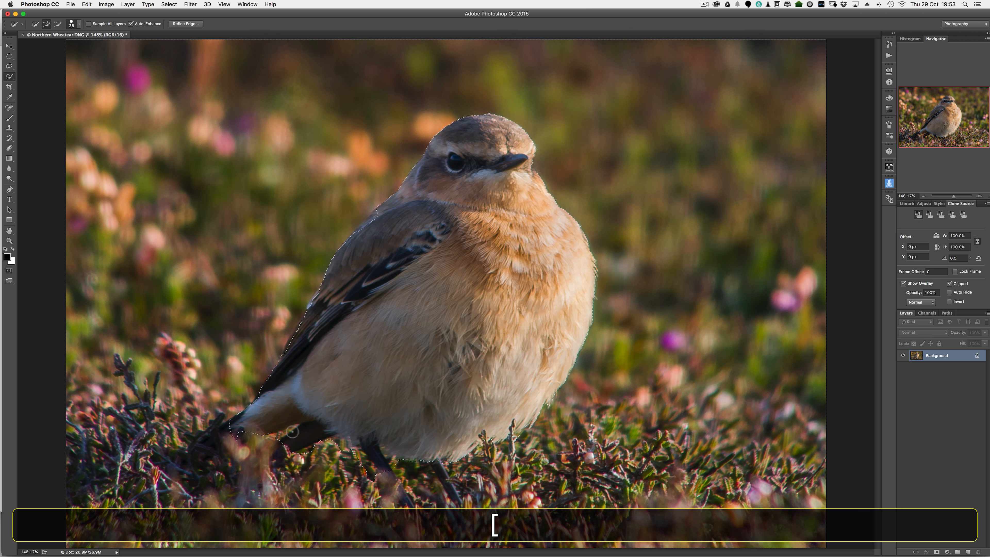
{"action": "key", "text": "alt"}
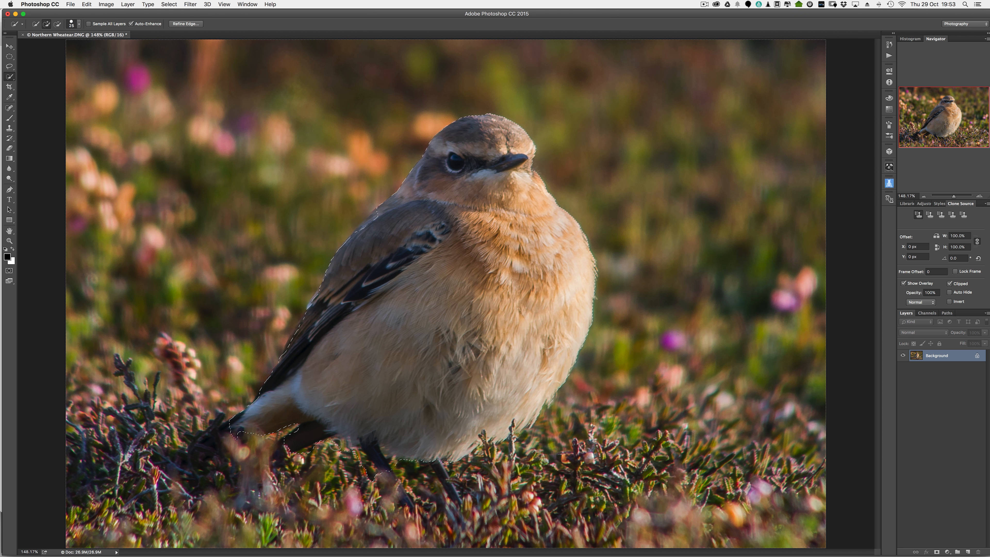
Step: Subtract the background between the bird's legs from the selection, enlarging the brush for the broader areas
{"action": "key", "text": "alt"}
{"action": "key", "text": "alt"}
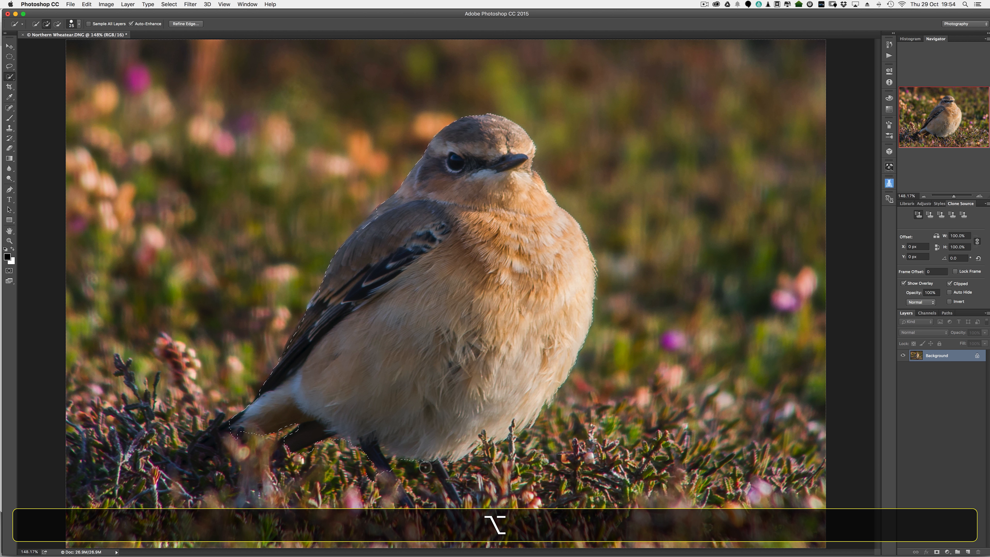
{"action": "left_click", "coordinate": [433, 464], "text": "alt"}
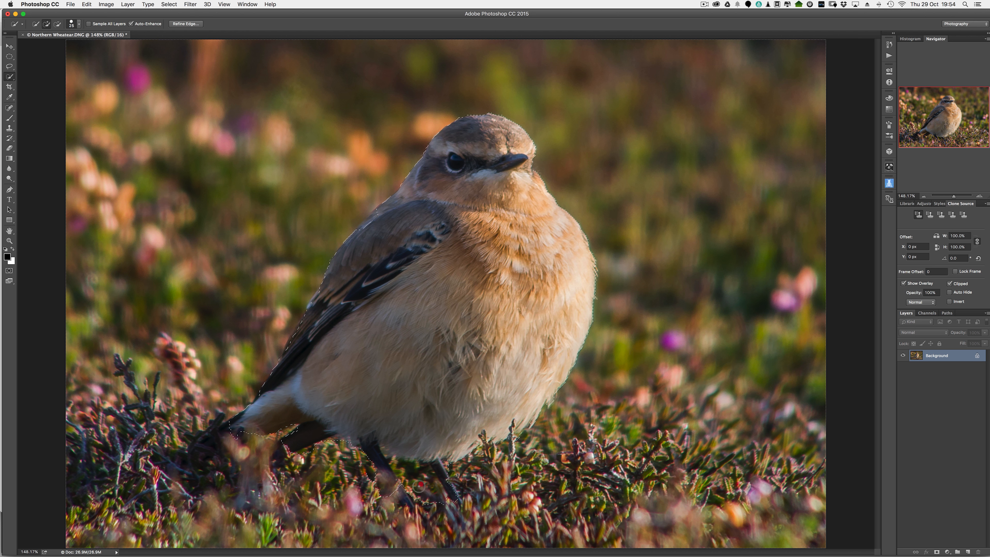
{"action": "key", "text": "alt"}
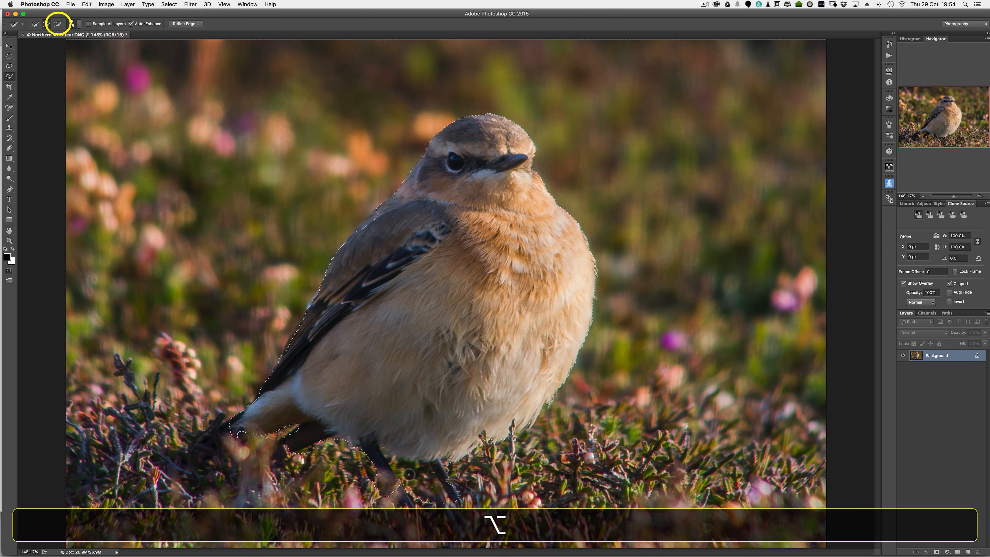
{"action": "key", "text": "bracketright"}
{"action": "key", "text": "alt"}
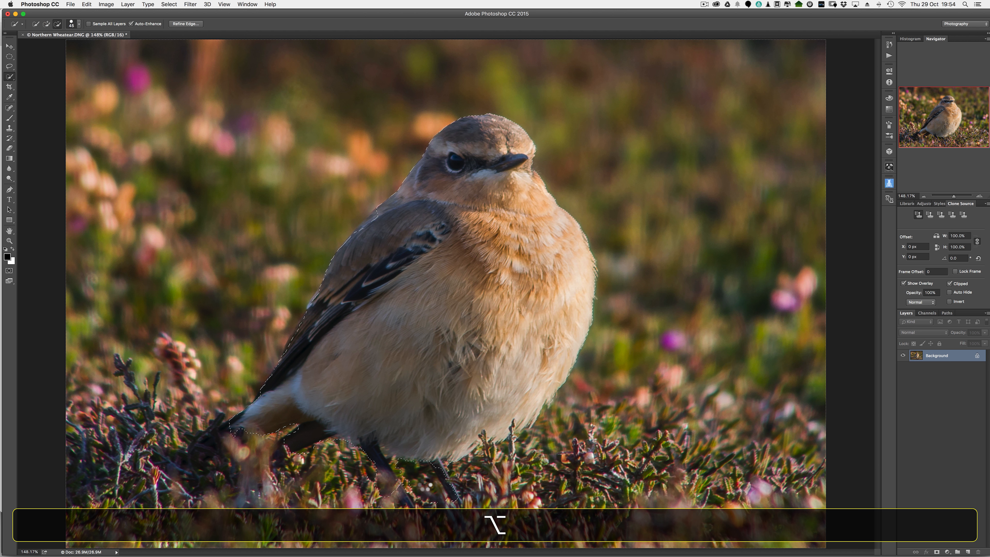
Step: Reduce the brush to 35 px and clean up the selection around the bird's leg and beneath its tail
{"action": "key", "text": "bracketleft"}
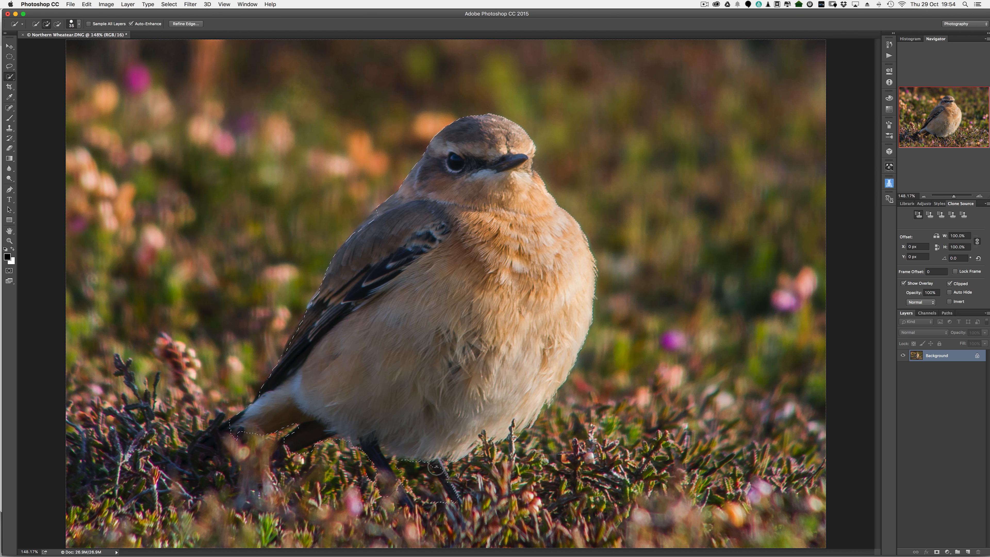
{"action": "key", "text": "alt"}
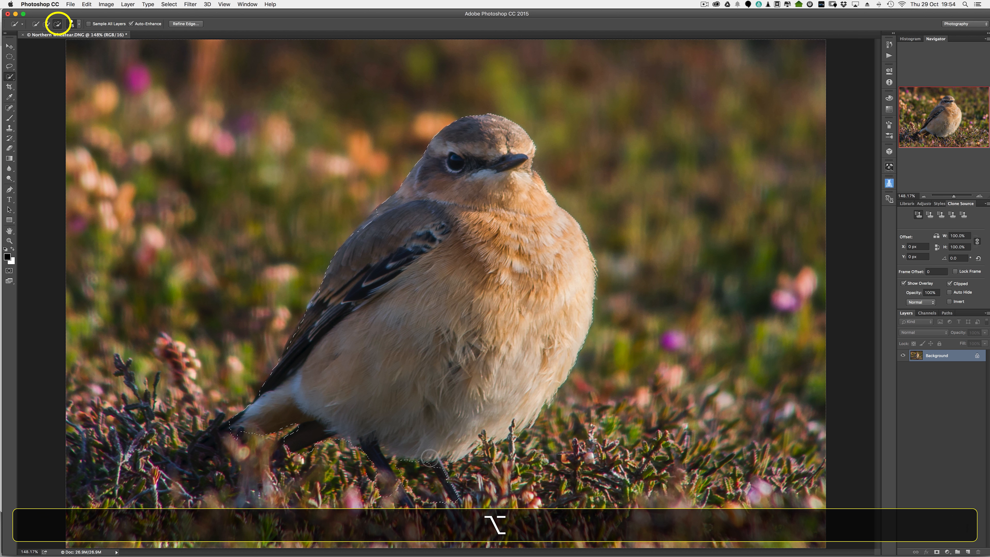
{"action": "left_click", "coordinate": [444, 482], "text": "alt"}
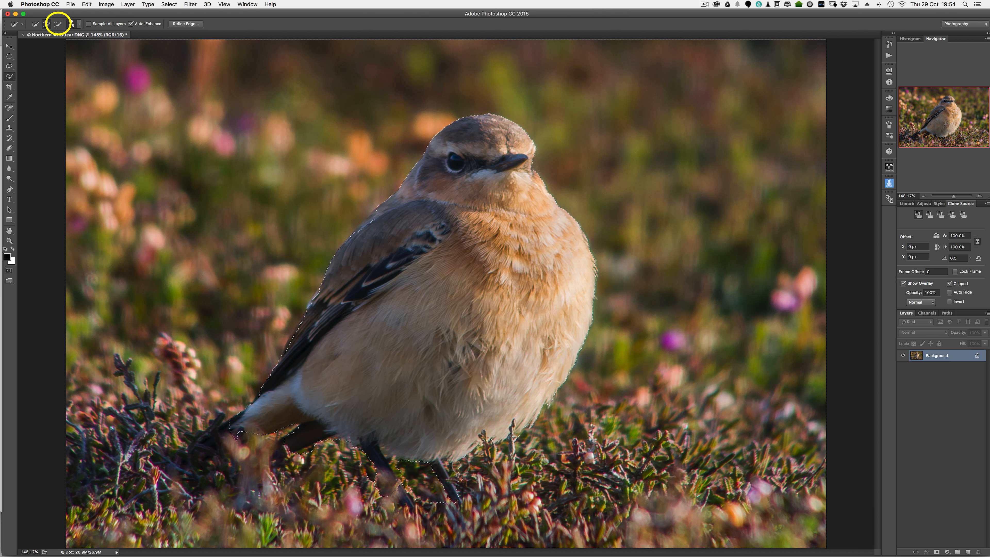
{"action": "key", "text": "alt"}
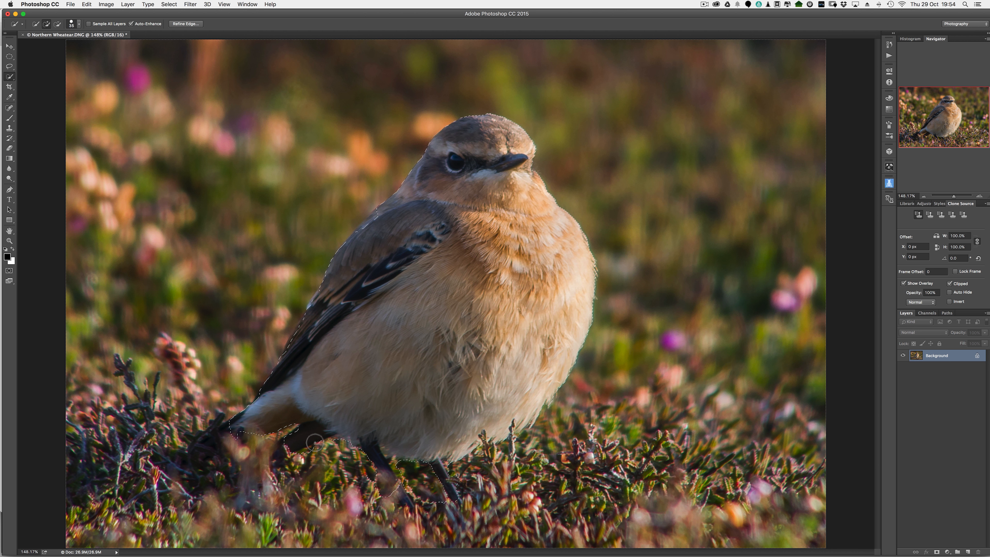
{"action": "key", "text": "alt"}
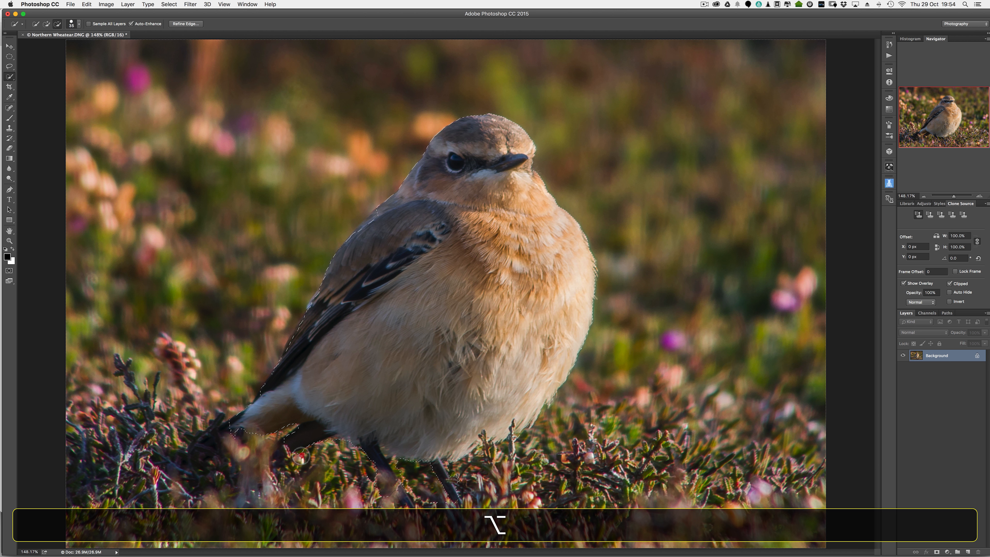
{"action": "left_click", "coordinate": [300, 454], "text": "alt"}
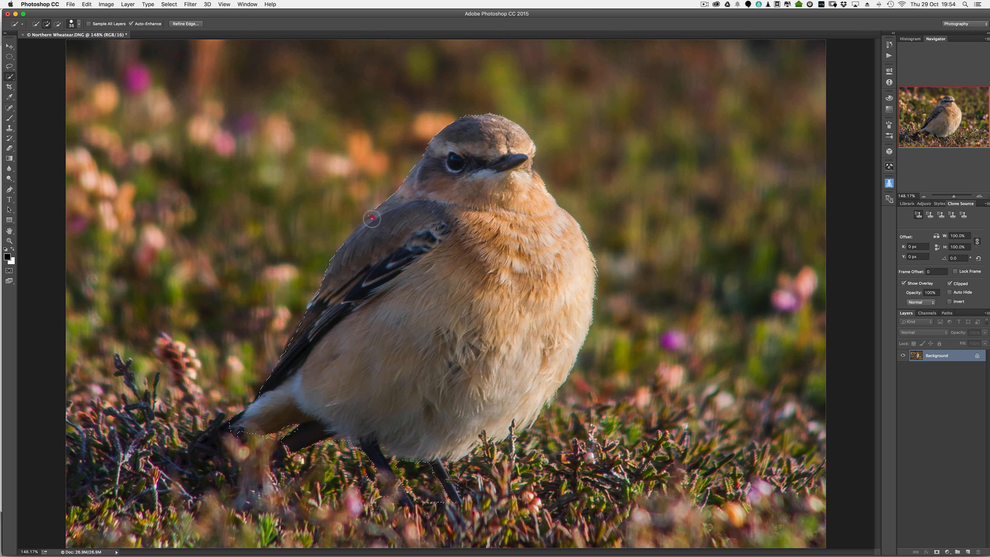
Step: Open Refine Edge for the bird selection and briefly display its detection radius
{"action": "left_click", "coordinate": [198, 23]}
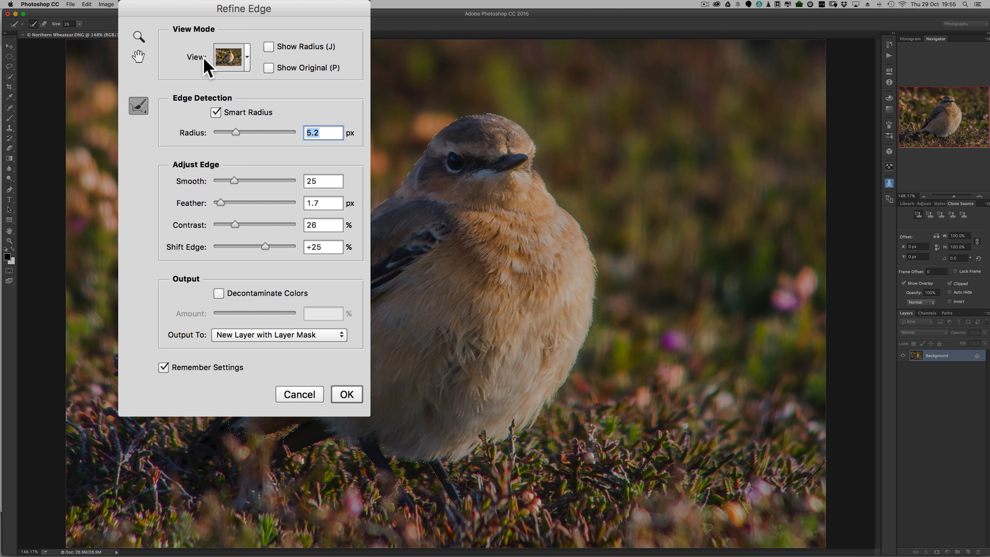
{"action": "left_click", "coordinate": [267, 47]}
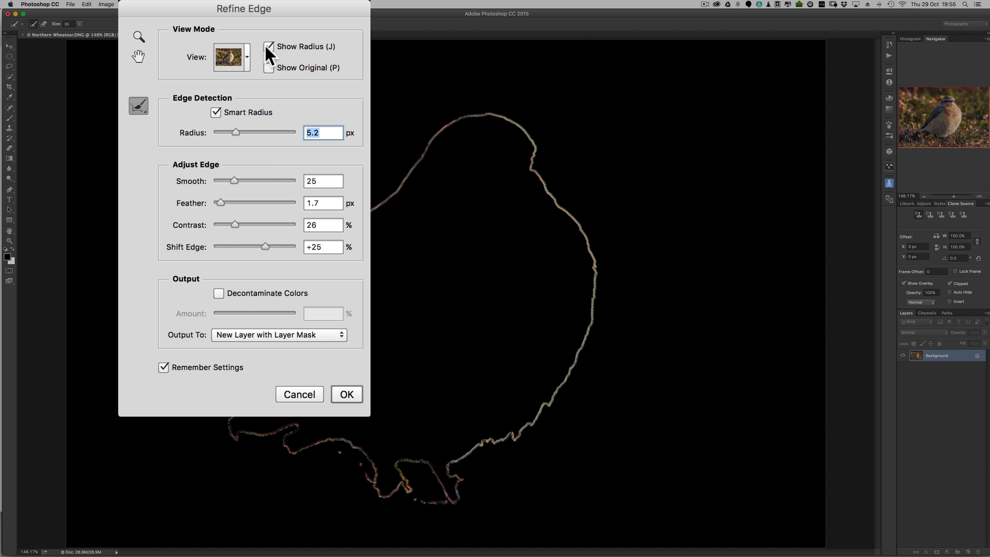
{"action": "left_click", "coordinate": [267, 47]}
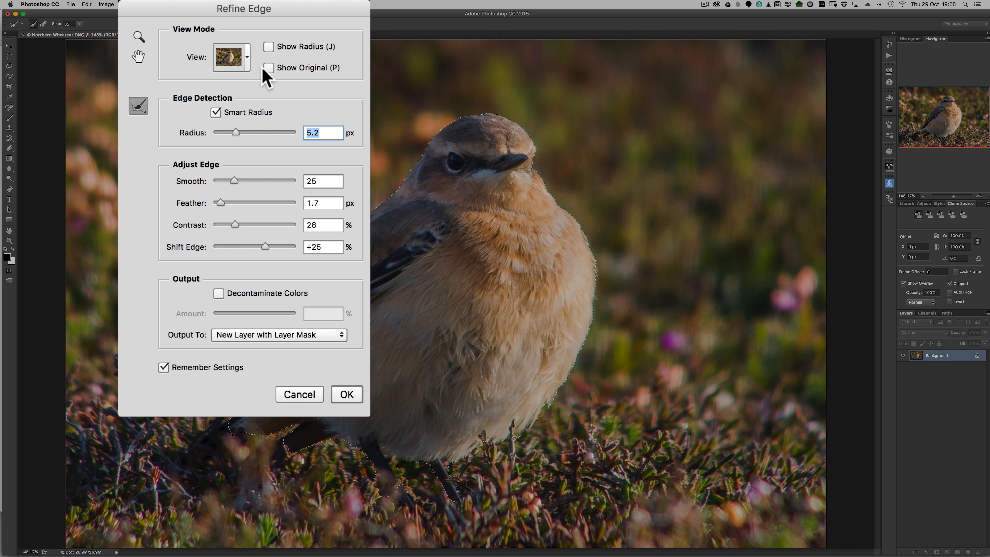
Step: Compare the selection in the On Black, Overlay, Marching Ants, On Layers and Black & White views, and settle on On White
{"action": "left_click", "coordinate": [245, 115]}
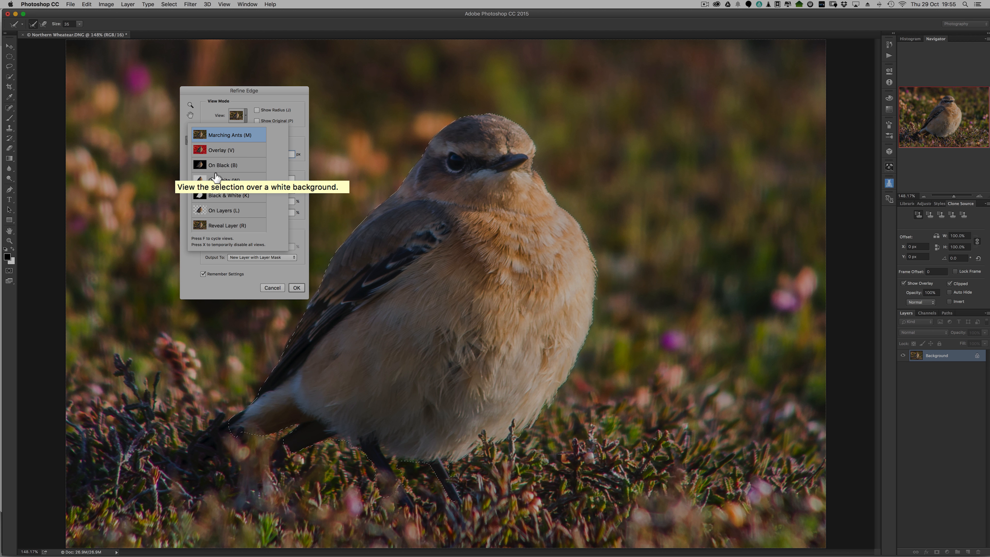
{"action": "left_click", "coordinate": [217, 178]}
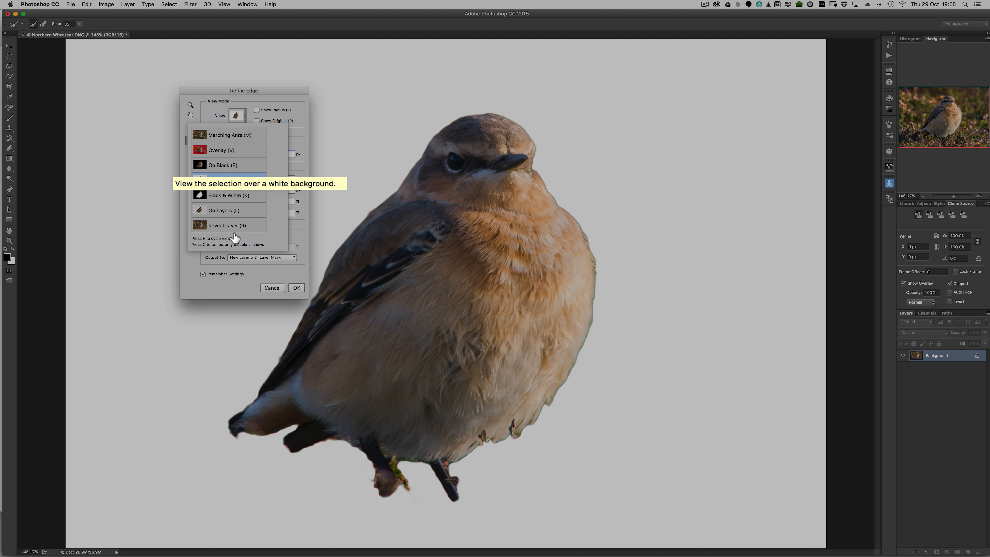
{"action": "left_click", "coordinate": [189, 147]}
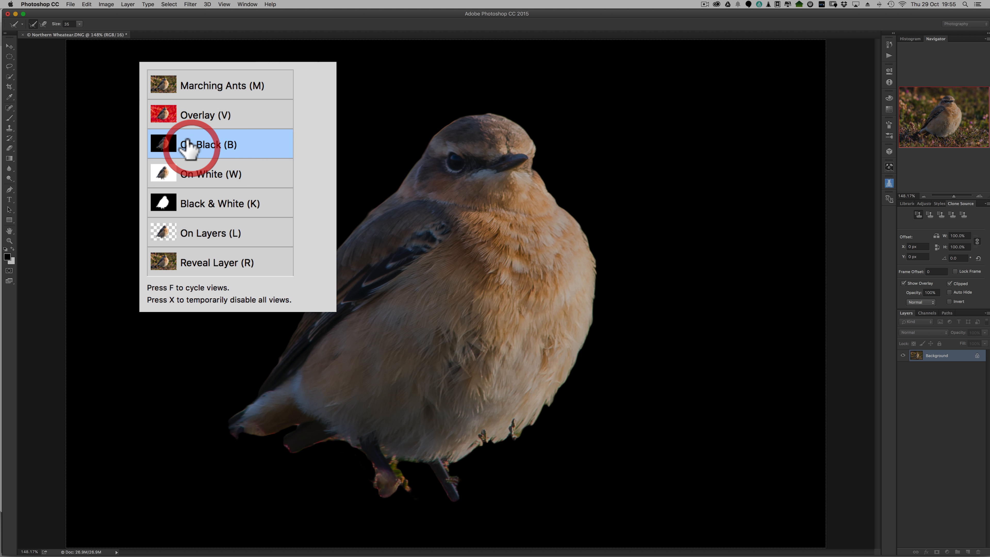
{"action": "left_click", "coordinate": [212, 115]}
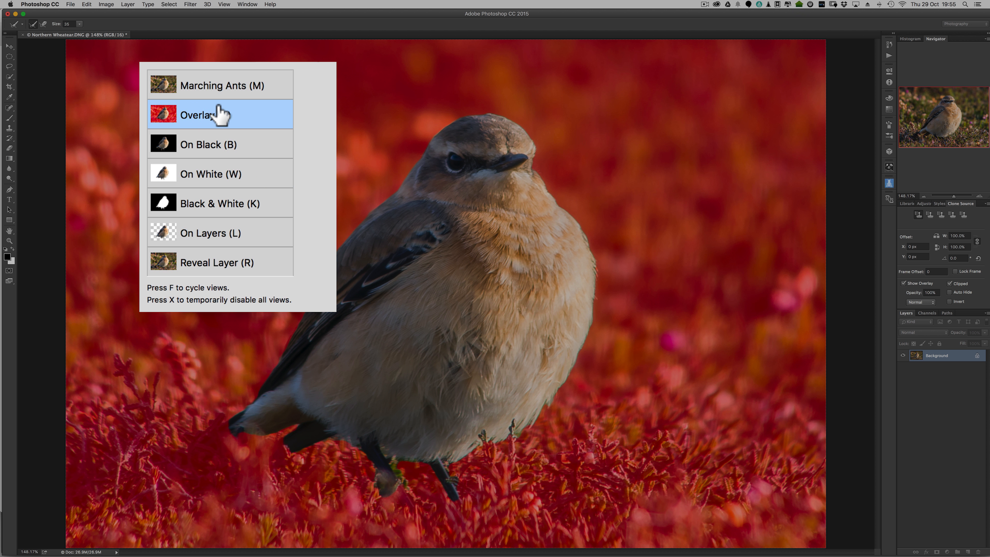
{"action": "left_click", "coordinate": [214, 85]}
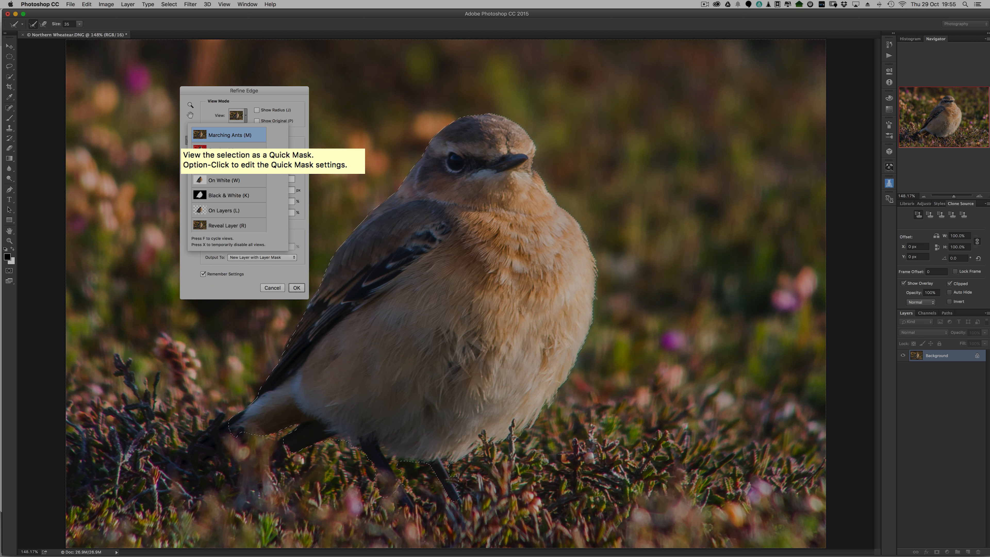
{"action": "left_click", "coordinate": [216, 180]}
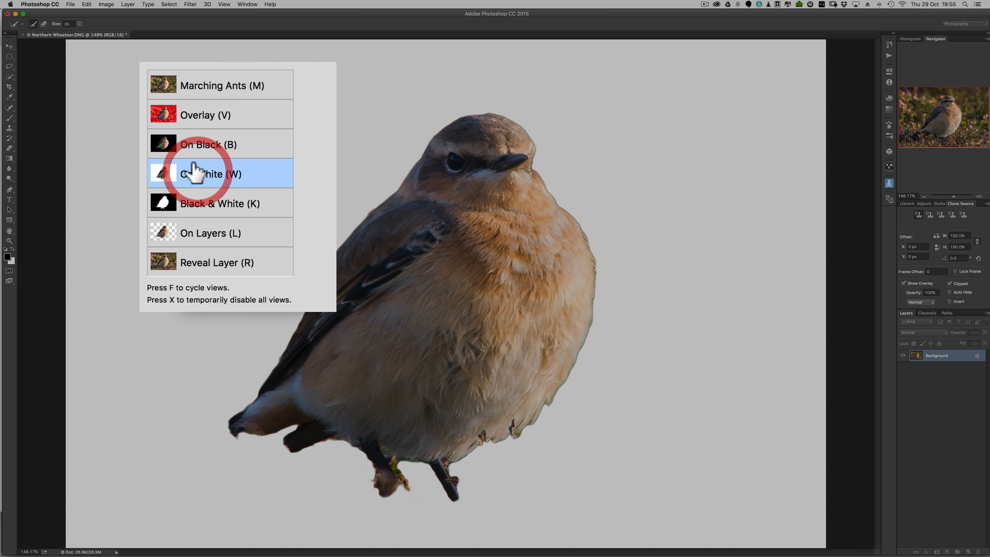
{"action": "left_click", "coordinate": [218, 202]}
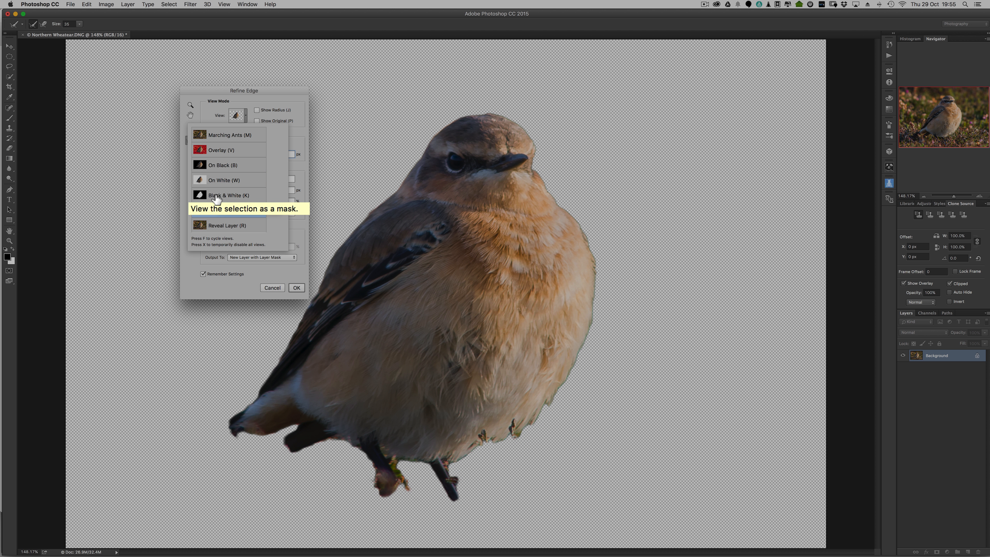
{"action": "left_click", "coordinate": [217, 196]}
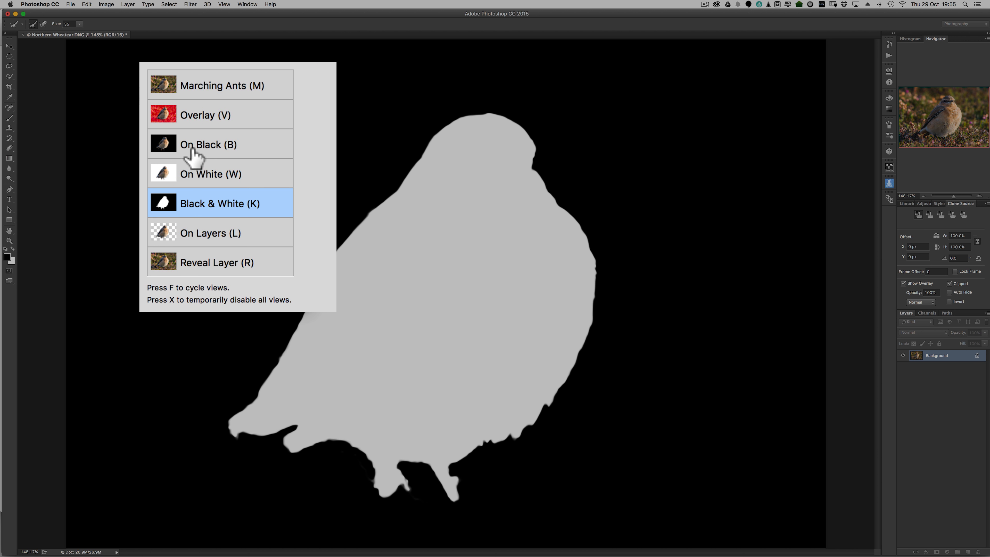
{"action": "left_click", "coordinate": [198, 168]}
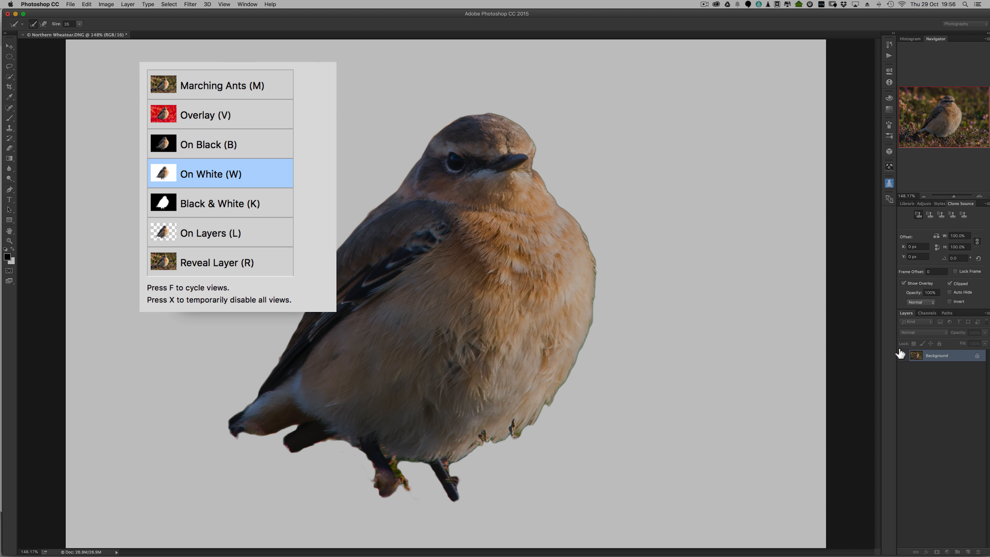
{"action": "left_click", "coordinate": [261, 403]}
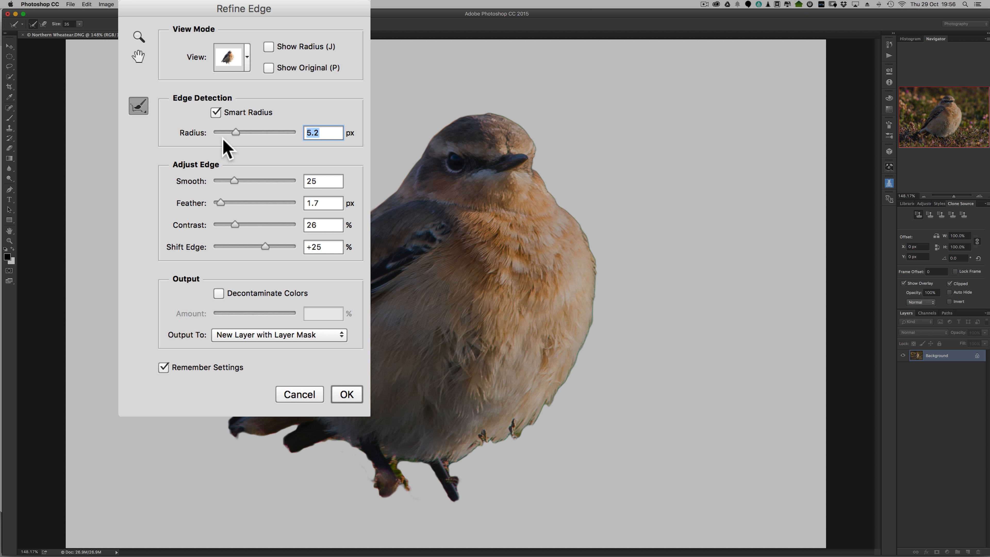
Step: Try edge detection radii of 0.0, 3.9 and 2.5 px on the selection
{"action": "left_click", "coordinate": [214, 132]}
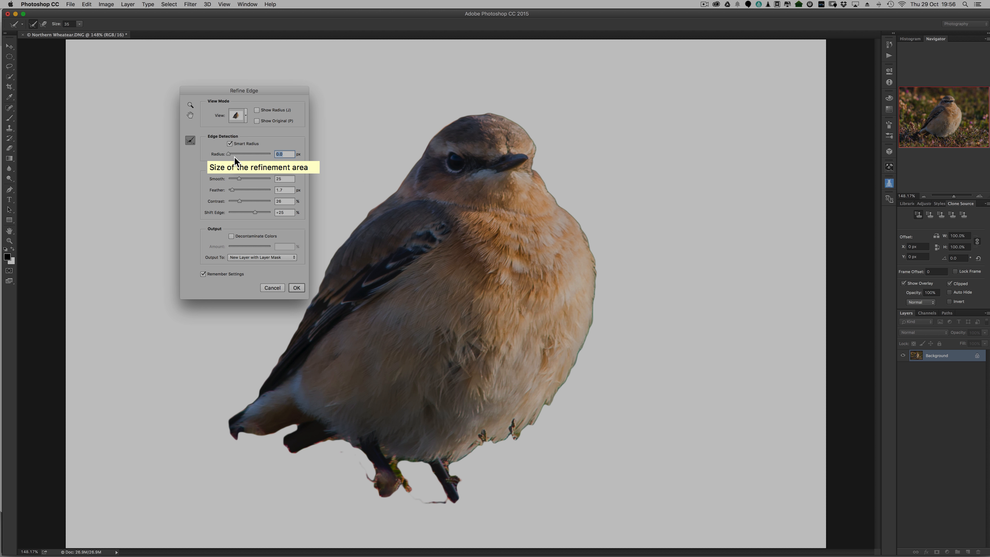
{"action": "left_click_drag", "start_coordinate": [228, 153], "coordinate": [237, 155]}
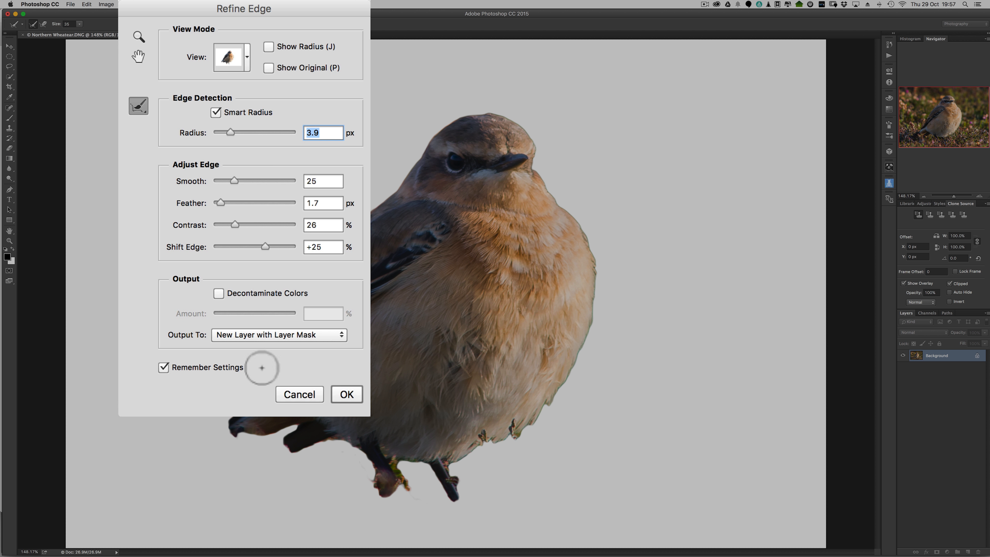
{"action": "left_click_drag", "start_coordinate": [230, 133], "coordinate": [224, 132]}
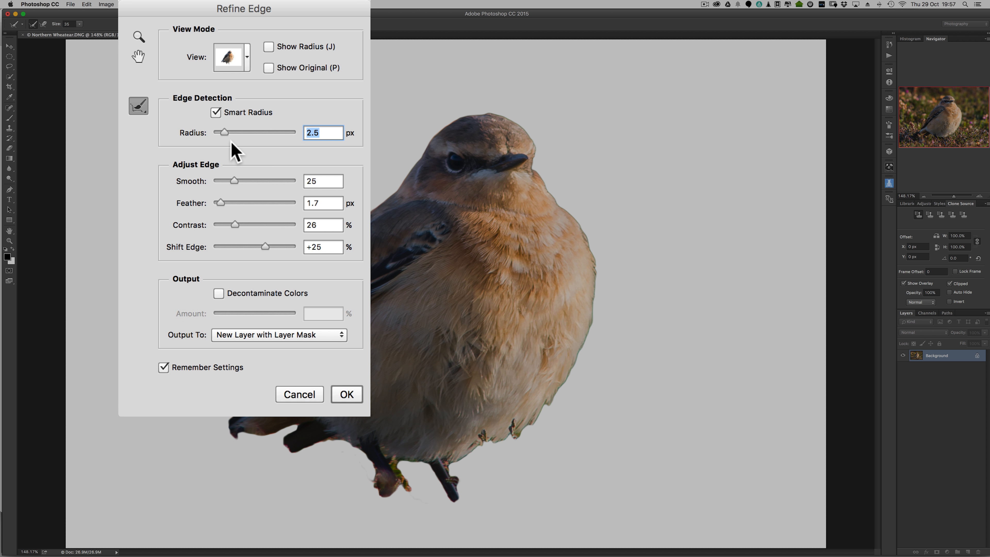
Step: Turn off Smart Radius and Remember Settings, restore the radius to 5.2 px, and zero Smooth, Feather, Contrast and Shift Edge
{"action": "left_click", "coordinate": [216, 113]}
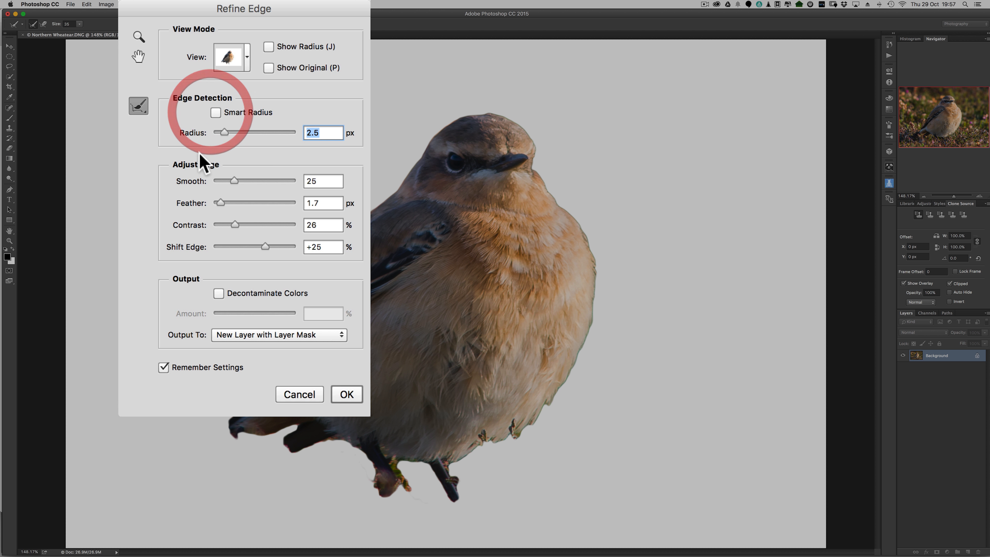
{"action": "left_click_drag", "start_coordinate": [232, 182], "coordinate": [203, 181]}
{"action": "left_click_drag", "start_coordinate": [234, 225], "coordinate": [194, 207]}
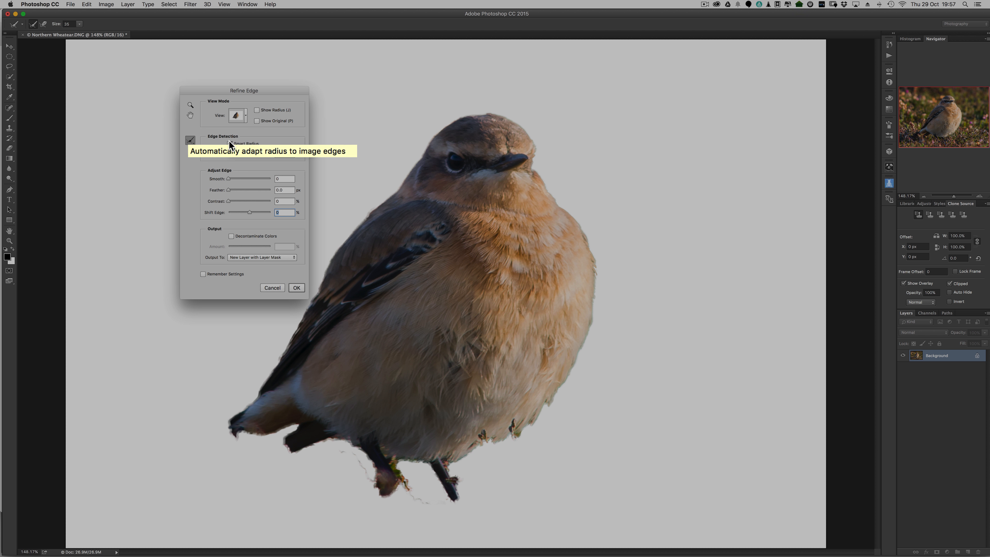
{"action": "left_click", "coordinate": [230, 143]}
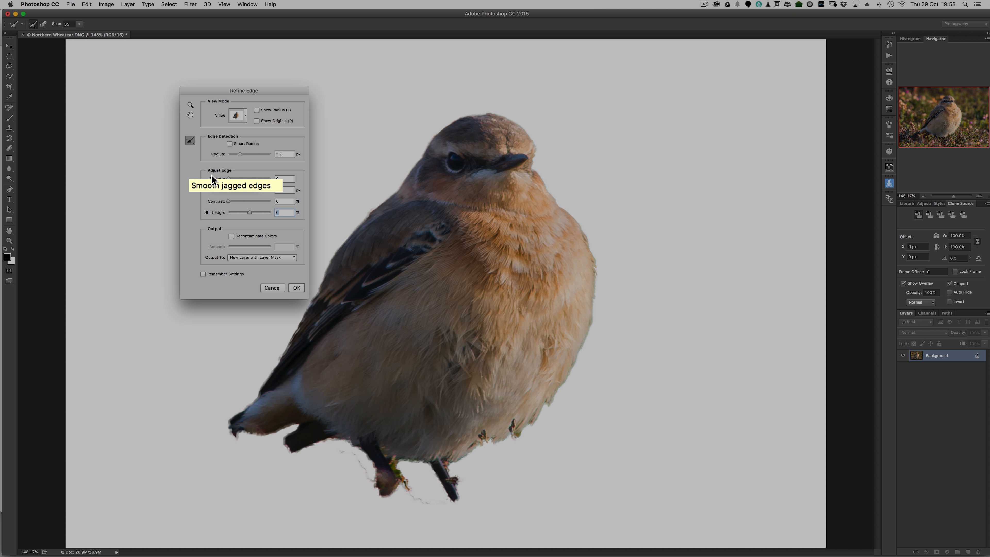
{"action": "left_click", "coordinate": [243, 116]}
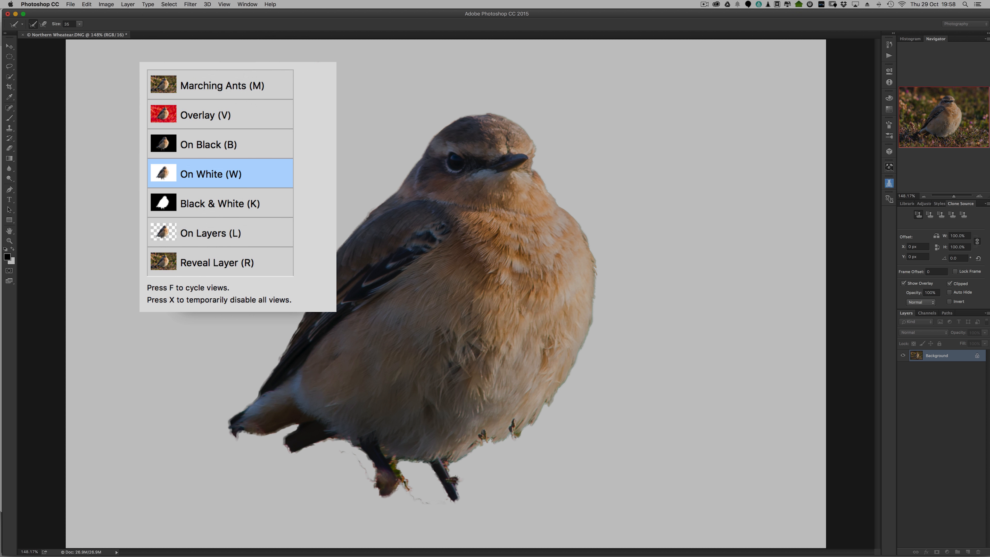
{"action": "left_click", "coordinate": [238, 75]}
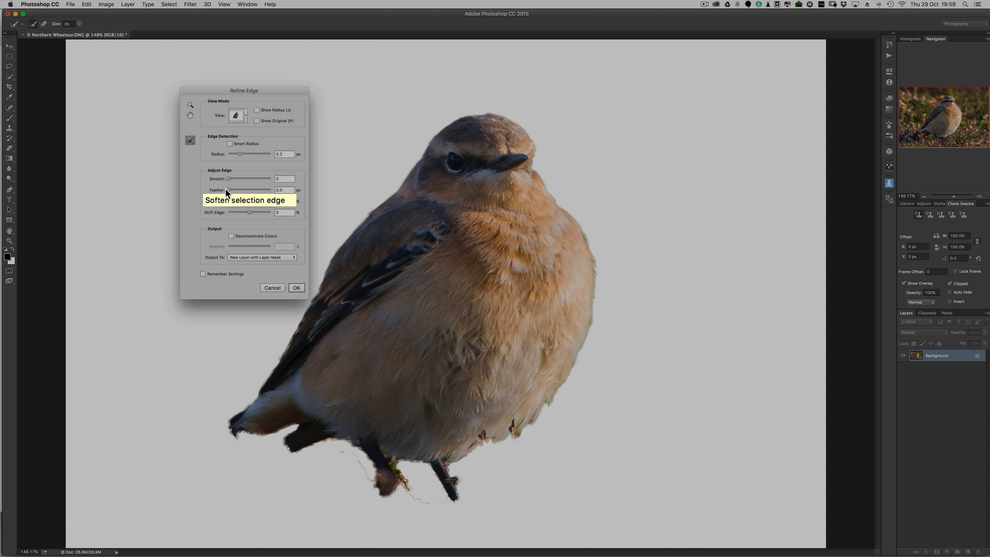
Step: Try the Feather adjustment and an edge Contrast of 100%, returning both to 0
{"action": "left_click_drag", "start_coordinate": [229, 190], "coordinate": [193, 202]}
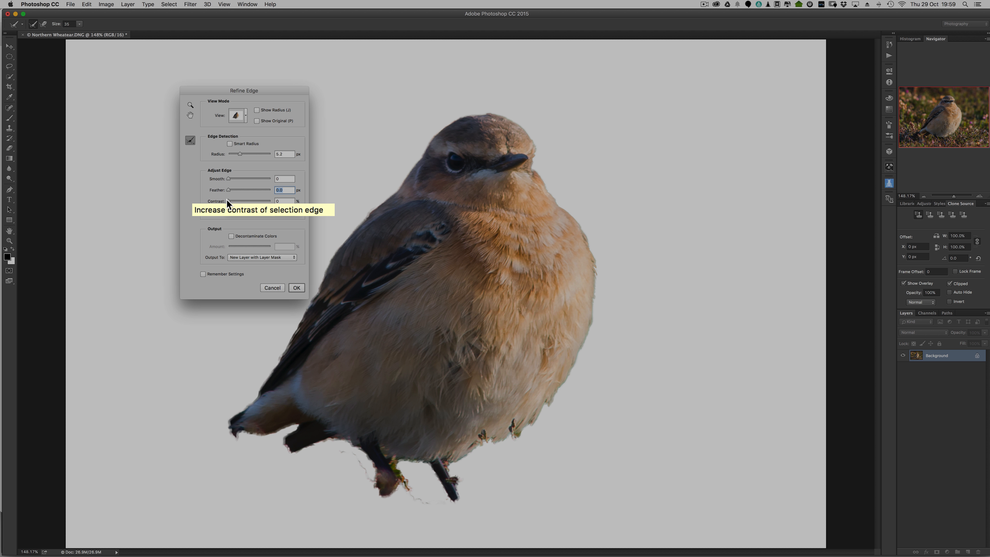
{"action": "left_click_drag", "start_coordinate": [227, 202], "coordinate": [309, 225]}
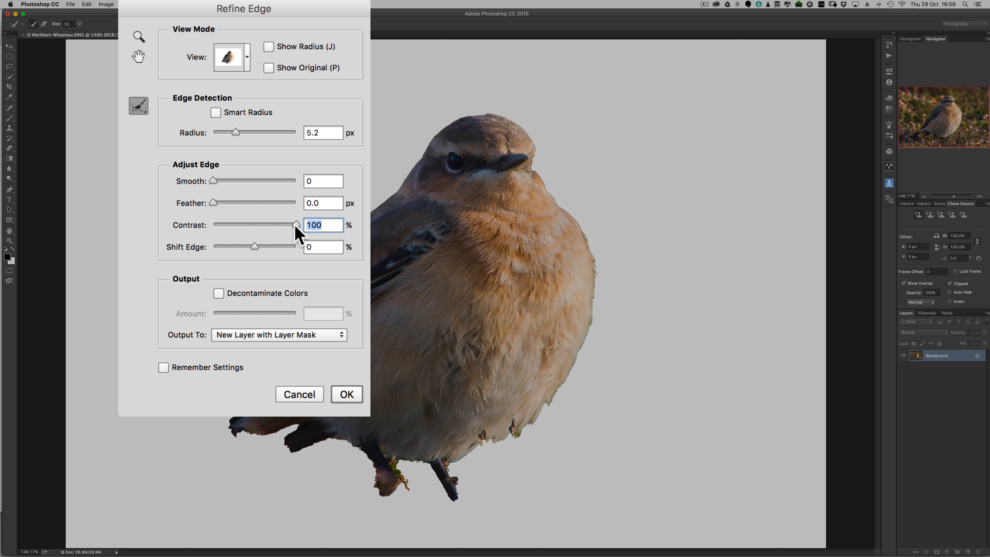
{"action": "left_click_drag", "start_coordinate": [295, 225], "coordinate": [201, 226]}
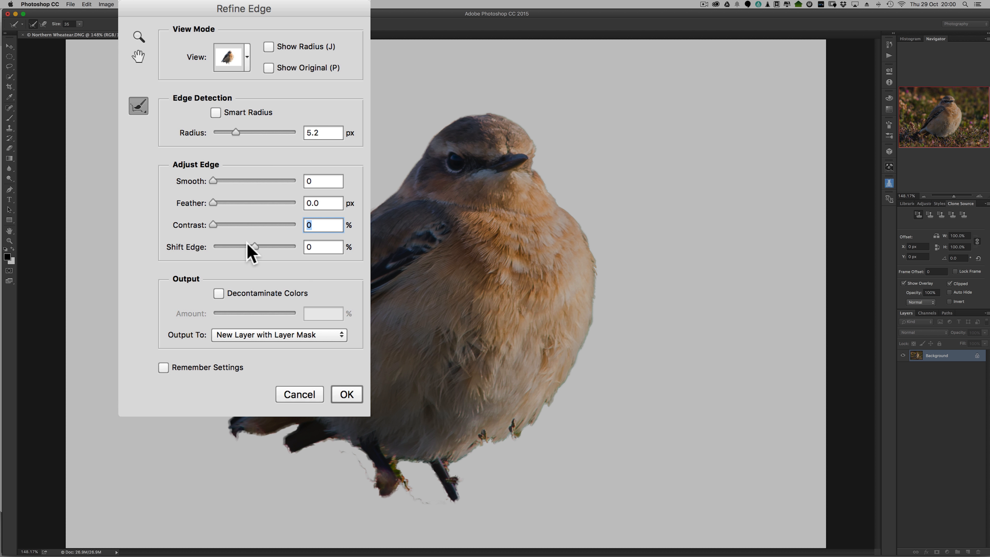
Step: Contract the selection with a Shift Edge of -47% and soften it with a 1.2 px Feather
{"action": "left_click_drag", "start_coordinate": [251, 244], "coordinate": [246, 244]}
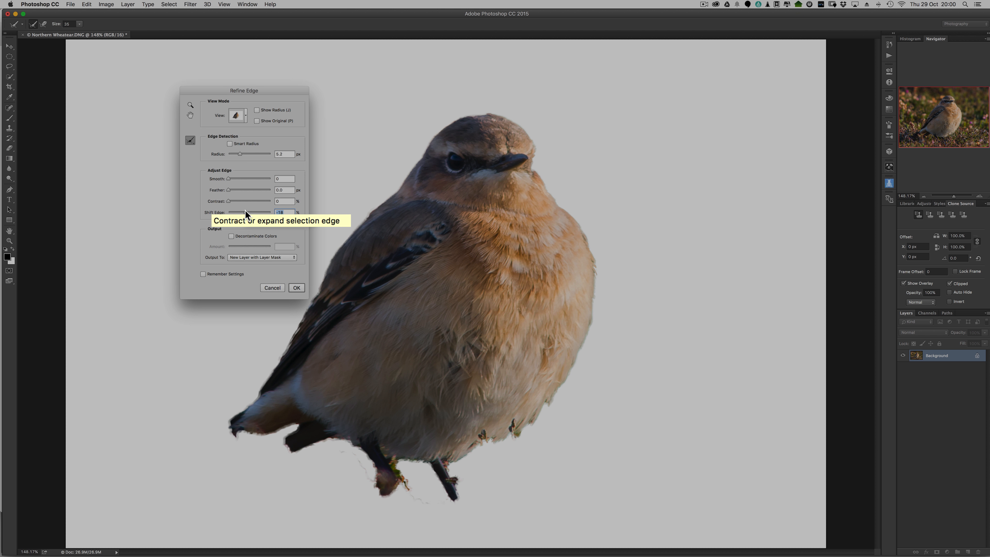
{"action": "left_click_drag", "start_coordinate": [246, 244], "coordinate": [234, 244]}
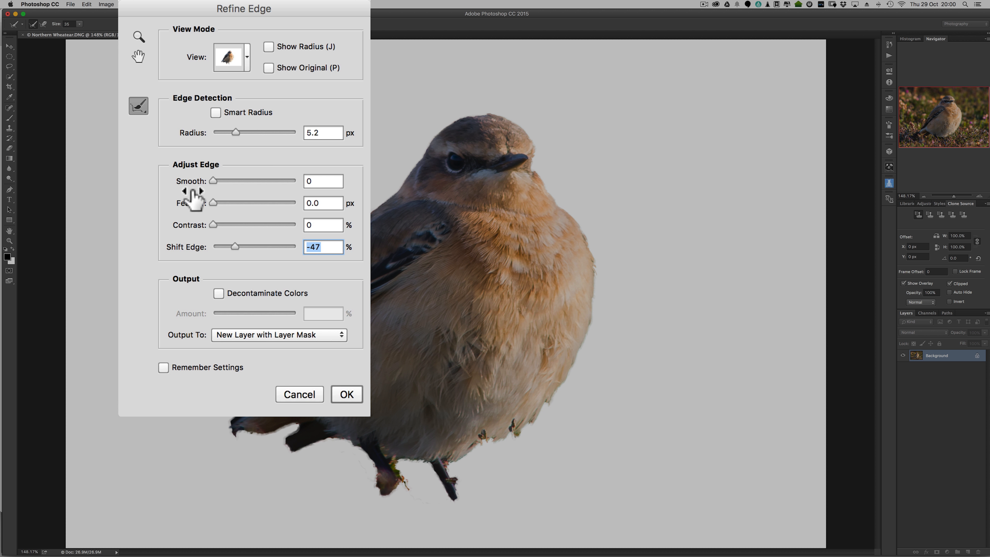
{"action": "left_click_drag", "start_coordinate": [214, 210], "coordinate": [219, 206]}
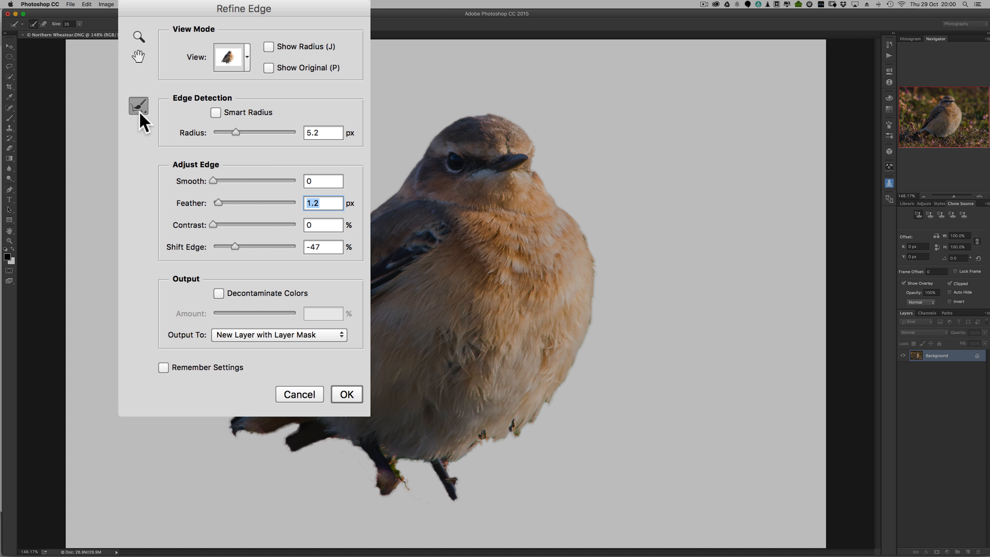
Step: Brush the Refine Radius tool along the bird's breast and belly edge, try it along the legs and tail, and undo the tail stroke
{"action": "mouse_move", "coordinate": [537, 160]}
{"action": "left_mouse_down"}
{"action": "mouse_move", "coordinate": [592, 276]}
{"action": "mouse_move", "coordinate": [583, 346]}
{"action": "mouse_move", "coordinate": [538, 412]}
{"action": "left_mouse_up"}
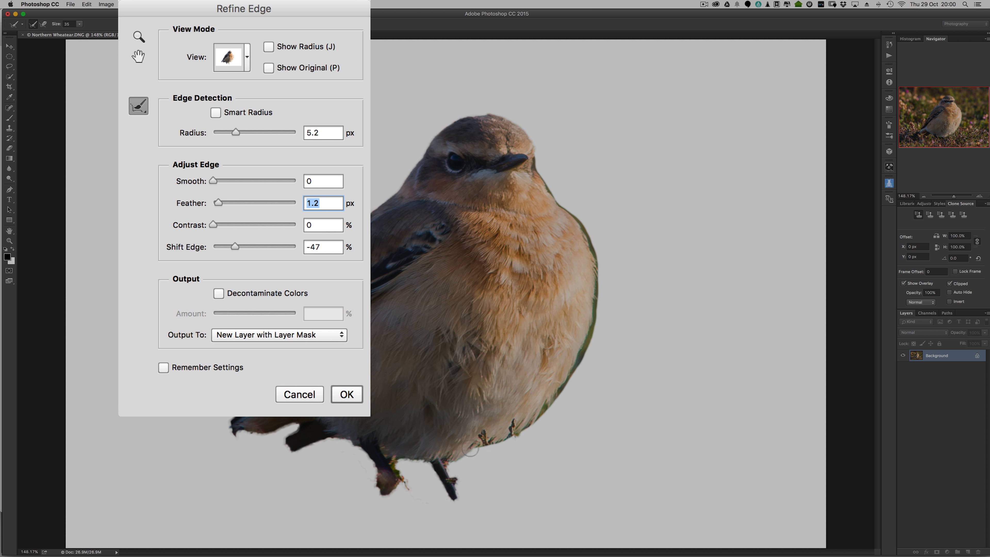
{"action": "left_click_drag", "start_coordinate": [533, 417], "coordinate": [475, 413]}
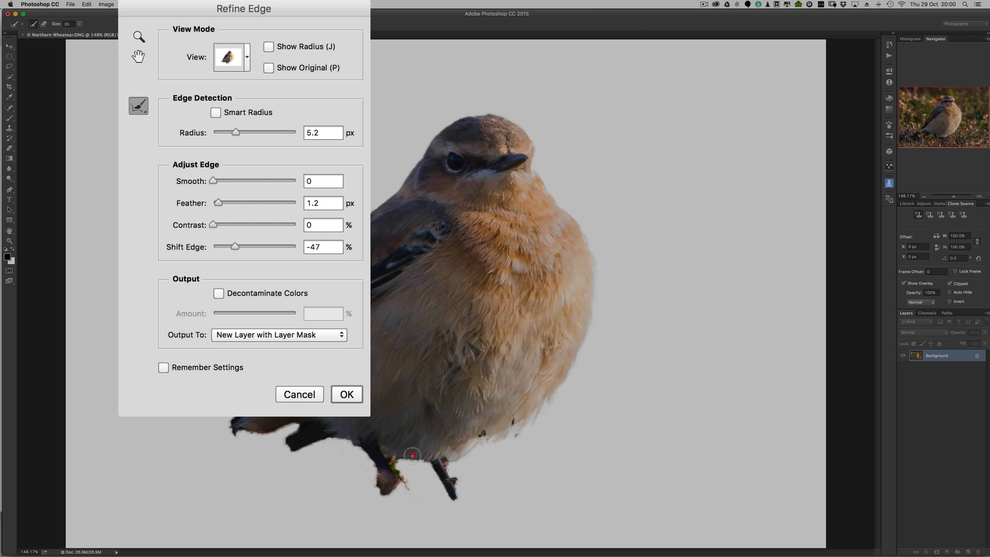
{"action": "left_click", "coordinate": [416, 454]}
{"action": "mouse_move", "coordinate": [426, 456]}
{"action": "left_mouse_down"}
{"action": "mouse_move", "coordinate": [338, 435]}
{"action": "mouse_move", "coordinate": [280, 449]}
{"action": "mouse_move", "coordinate": [305, 421]}
{"action": "mouse_move", "coordinate": [241, 428]}
{"action": "left_mouse_up"}
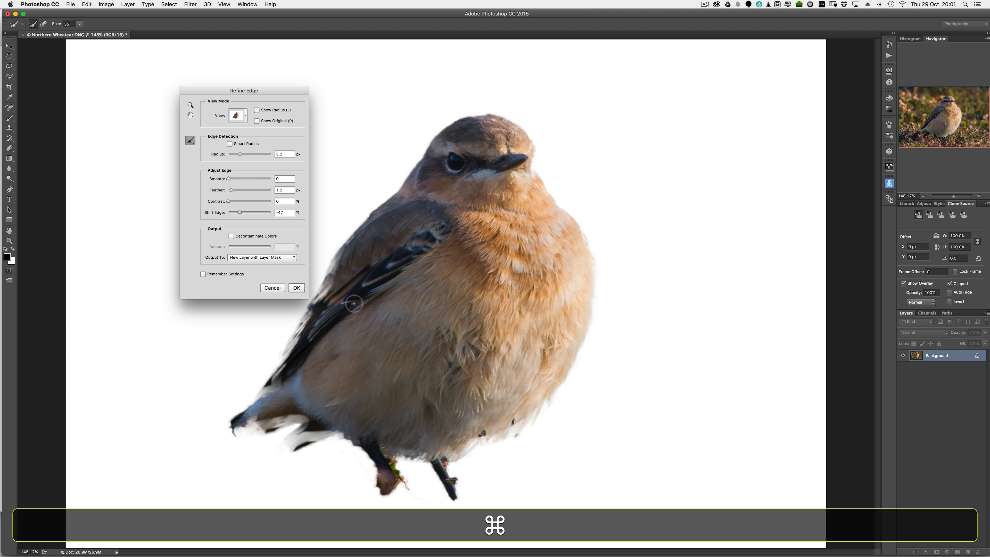
{"action": "key", "text": "super+z"}
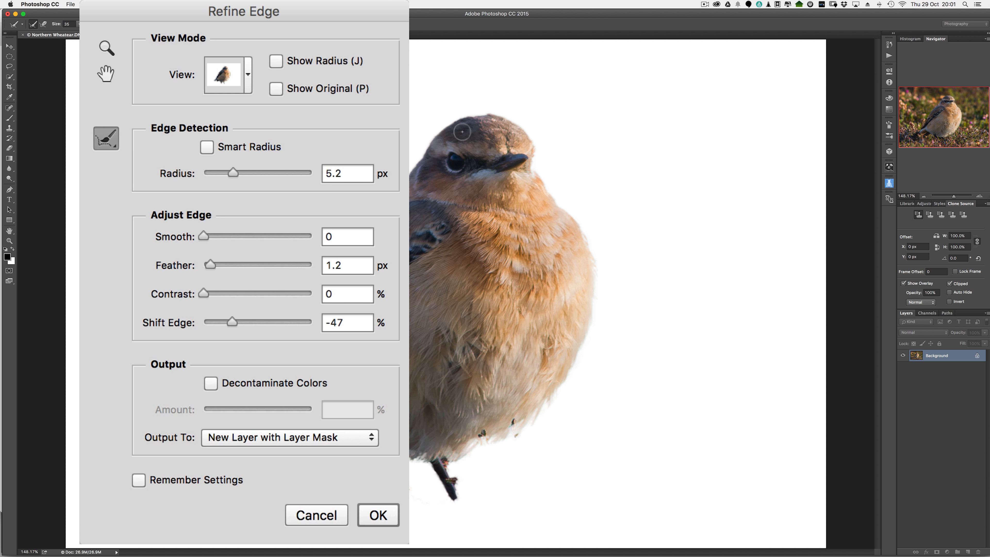
Step: Refine the edge at the top of the head and around the beak and throat, and set Feather to 1.3 px
{"action": "left_click", "coordinate": [491, 117]}
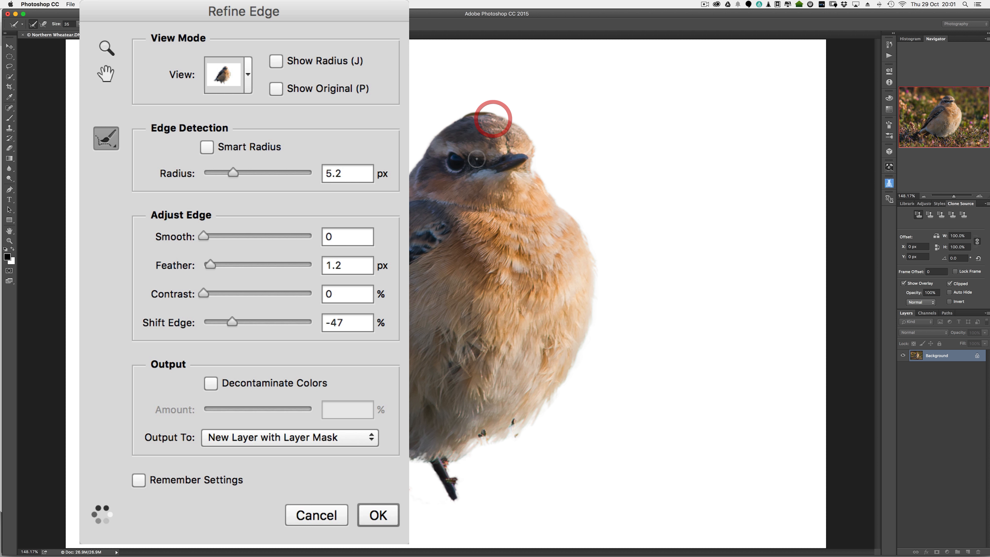
{"action": "left_click_drag", "start_coordinate": [529, 156], "coordinate": [533, 178]}
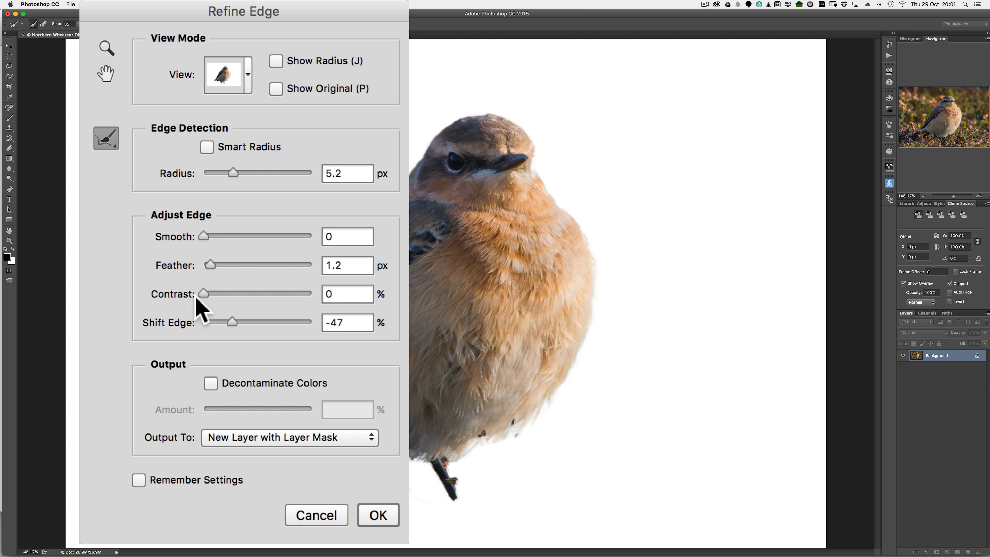
{"action": "left_click_drag", "start_coordinate": [210, 265], "coordinate": [210, 267]}
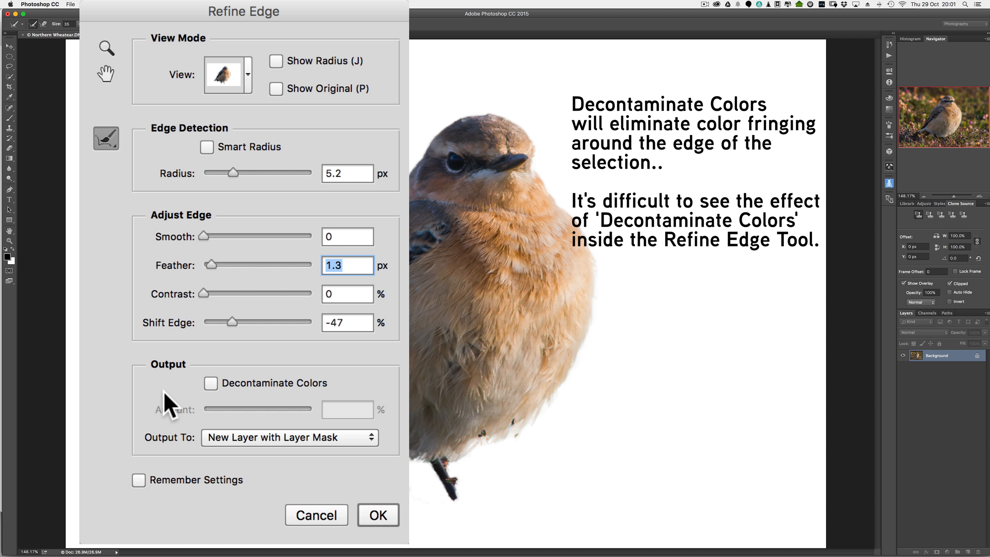
Step: Try Decontaminate Colors with a reduced amount, turn it off again, and compare the available output destinations
{"action": "left_click", "coordinate": [217, 382]}
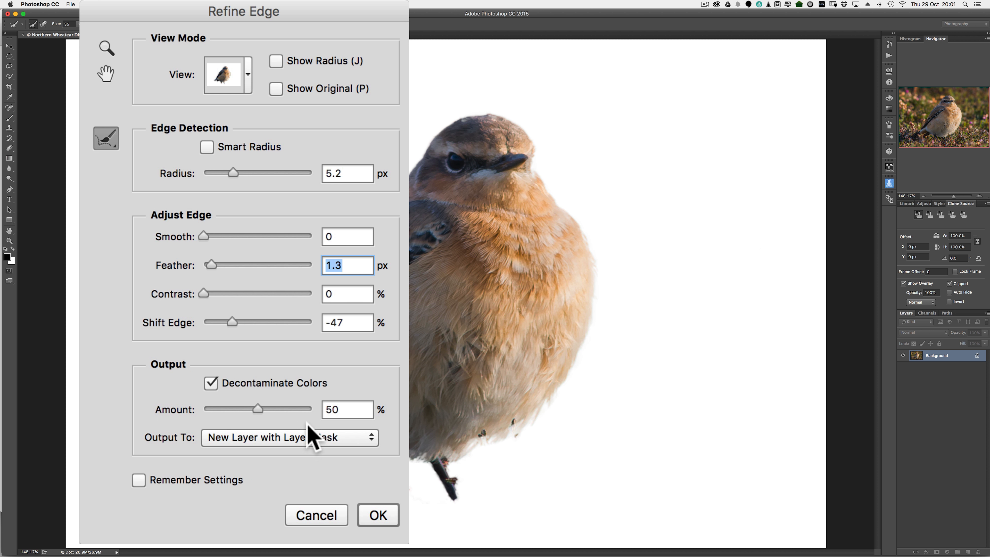
{"action": "left_click", "coordinate": [300, 262]}
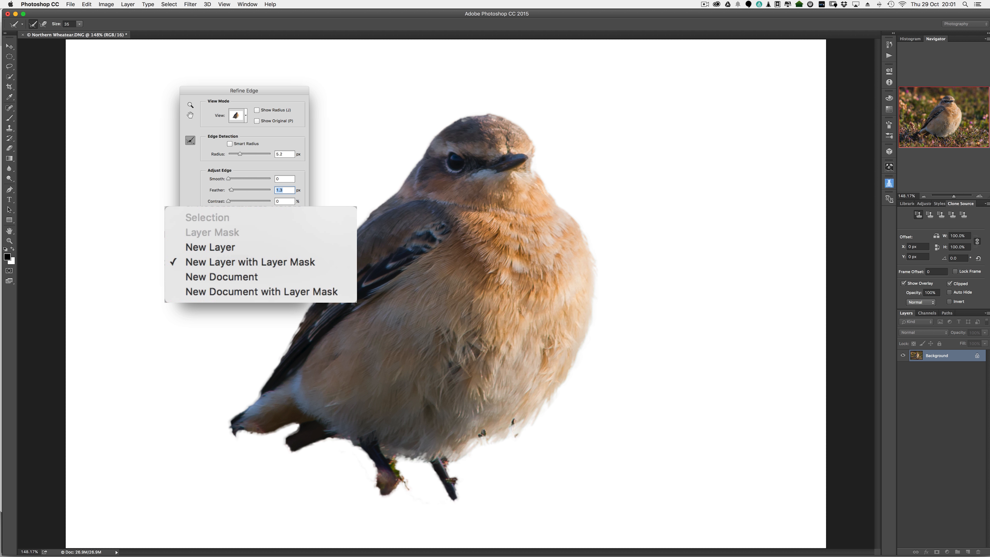
{"action": "left_click", "coordinate": [195, 240]}
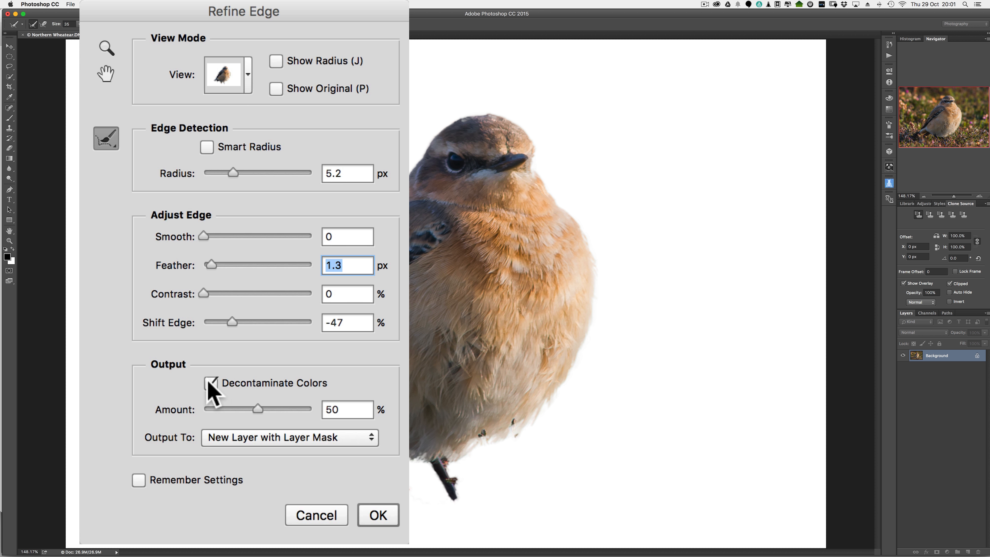
{"action": "mouse_move", "coordinate": [257, 409]}
{"action": "left_mouse_down"}
{"action": "mouse_move", "coordinate": [282, 409]}
{"action": "mouse_move", "coordinate": [250, 410]}
{"action": "left_mouse_up"}
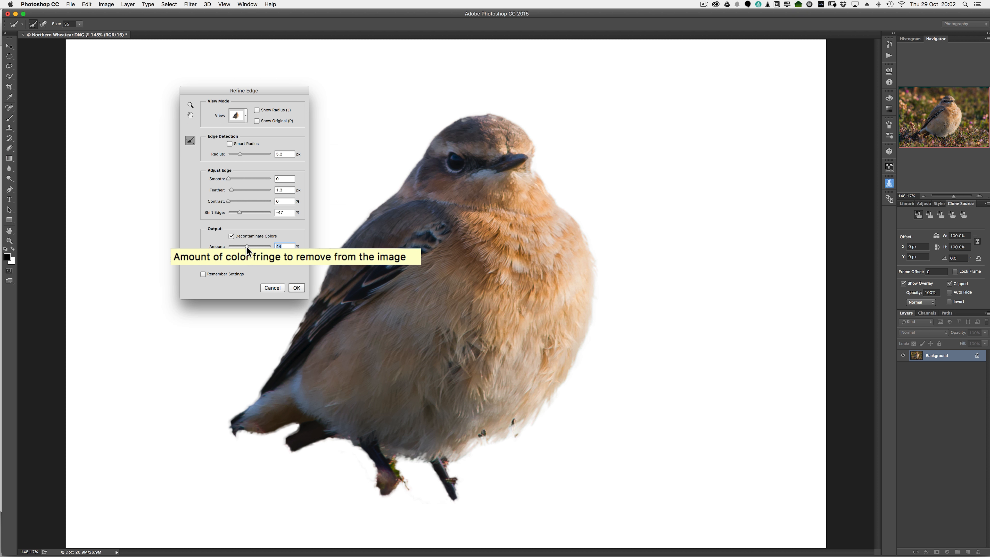
{"action": "left_click", "coordinate": [232, 236]}
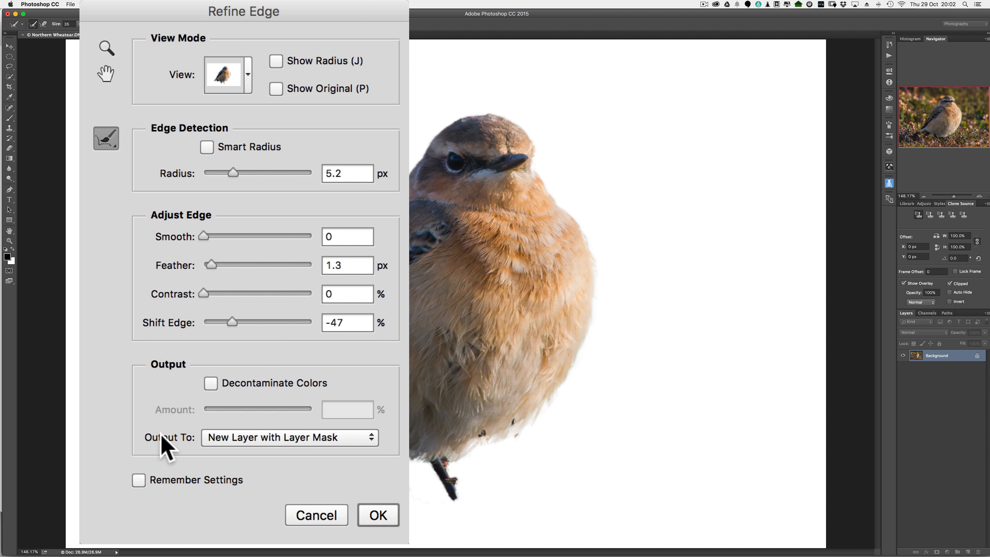
{"action": "left_click", "coordinate": [249, 438]}
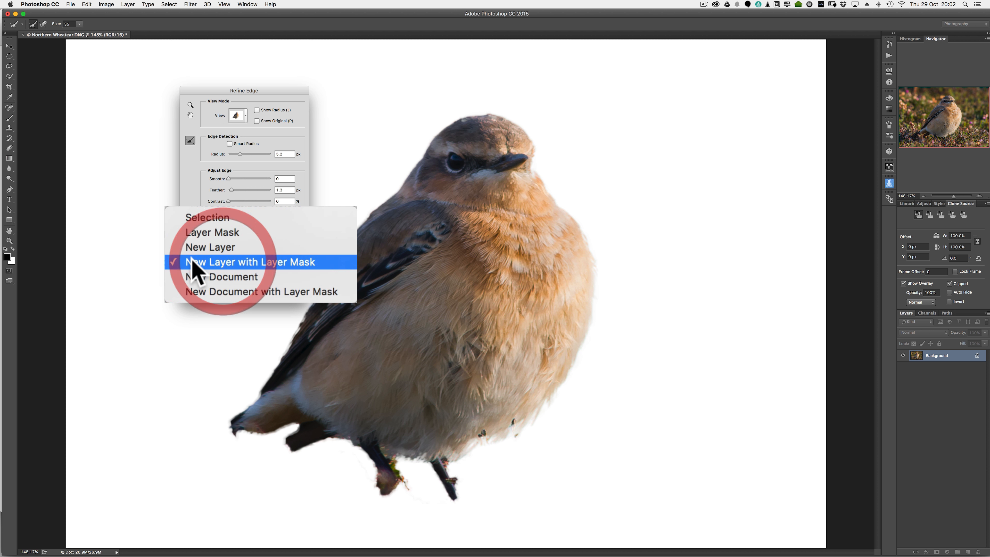
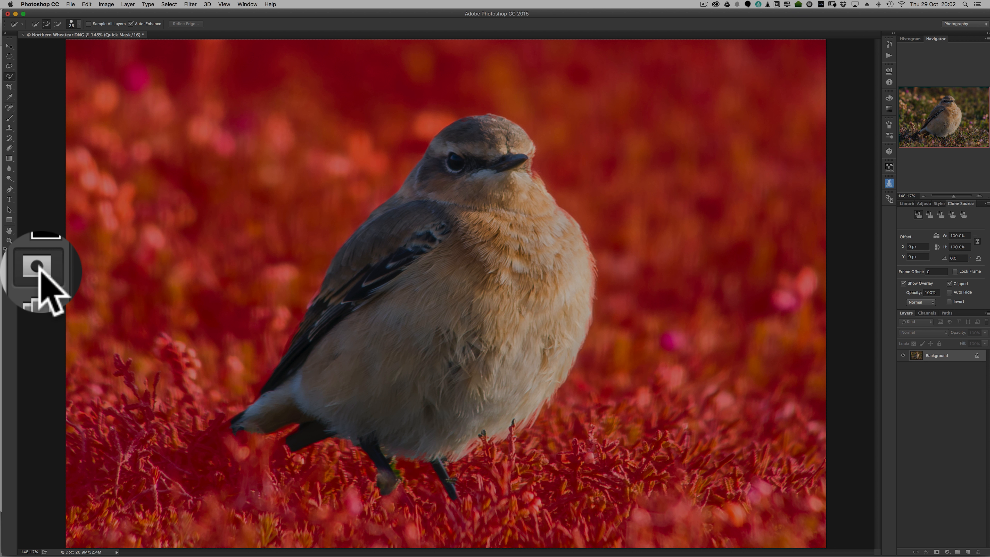
Step: Review the Quick Mask Options, keeping Masked Areas and 30% opacity, and display the bird's selection as a quick mask
{"action": "double_click", "coordinate": [8, 271]}
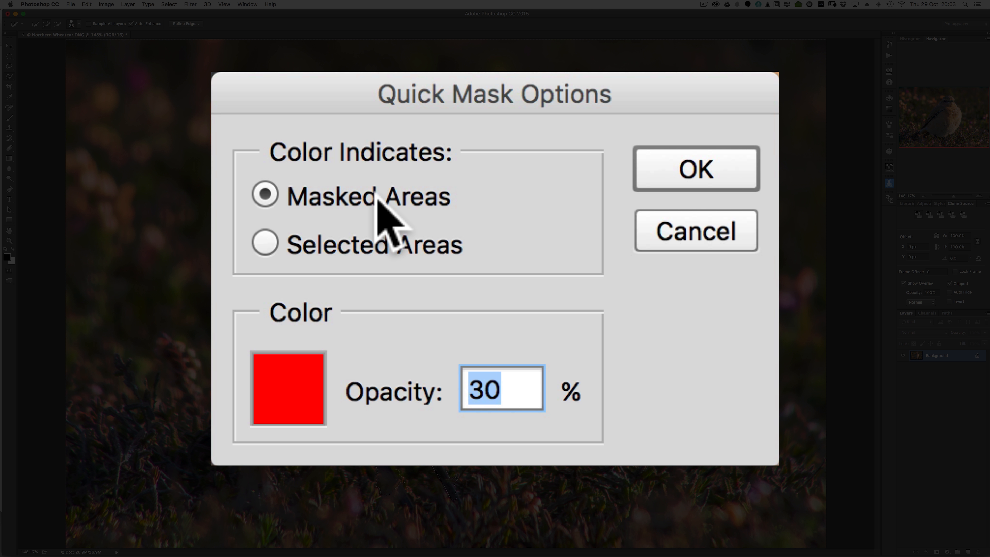
{"action": "left_click", "coordinate": [664, 177]}
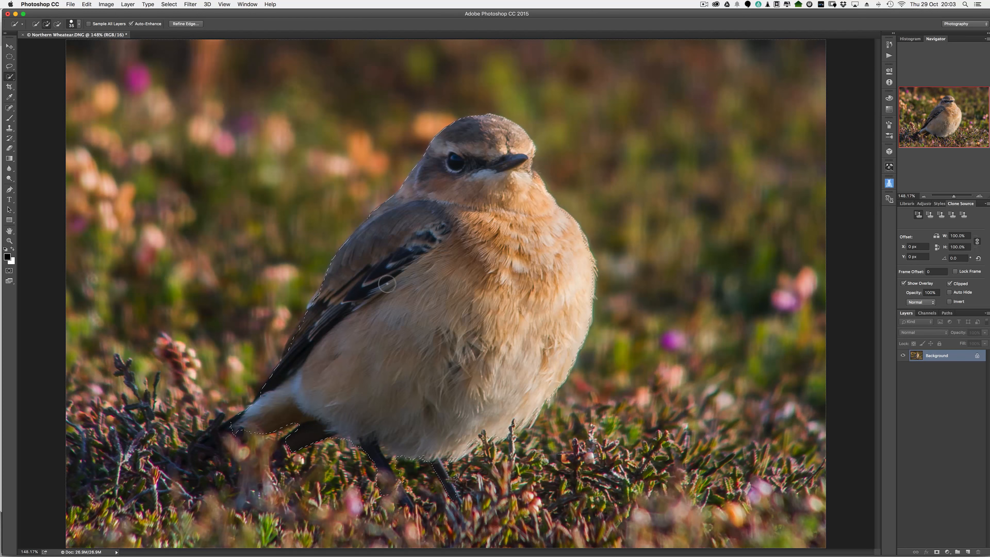
{"action": "key", "text": "q"}
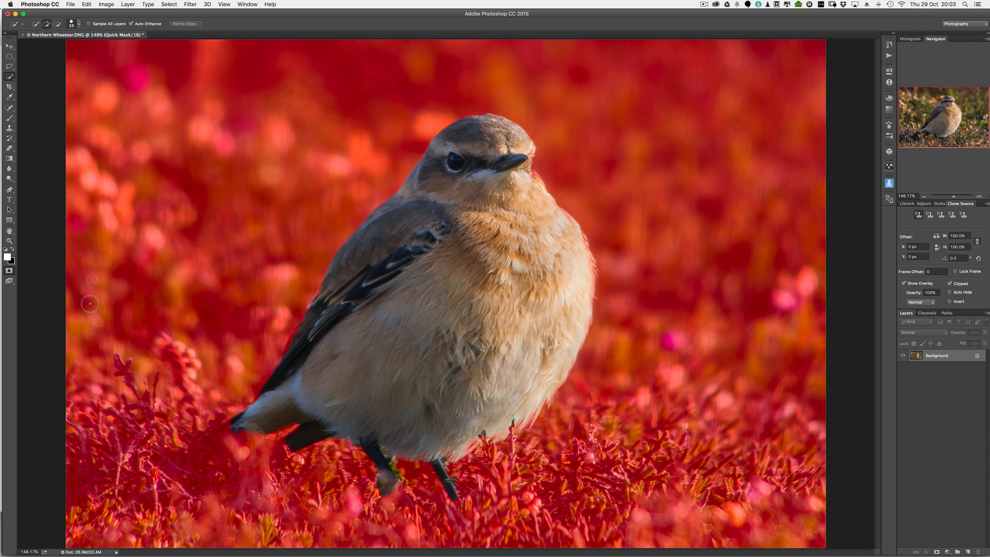
Step: Change the quick mask overlay color from red to bright green and display the bird's selection as a quick mask
{"action": "double_click", "coordinate": [11, 275]}
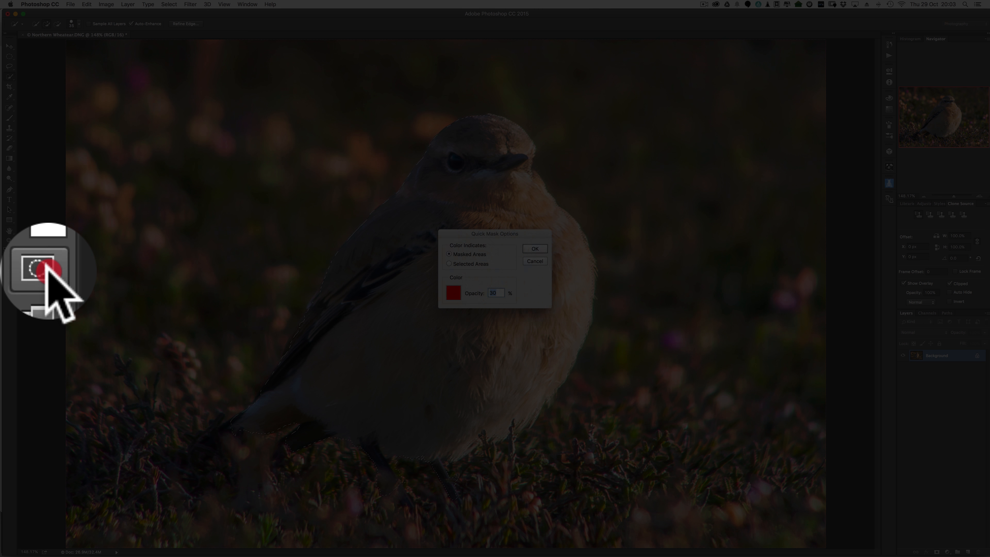
{"action": "left_click", "coordinate": [454, 292]}
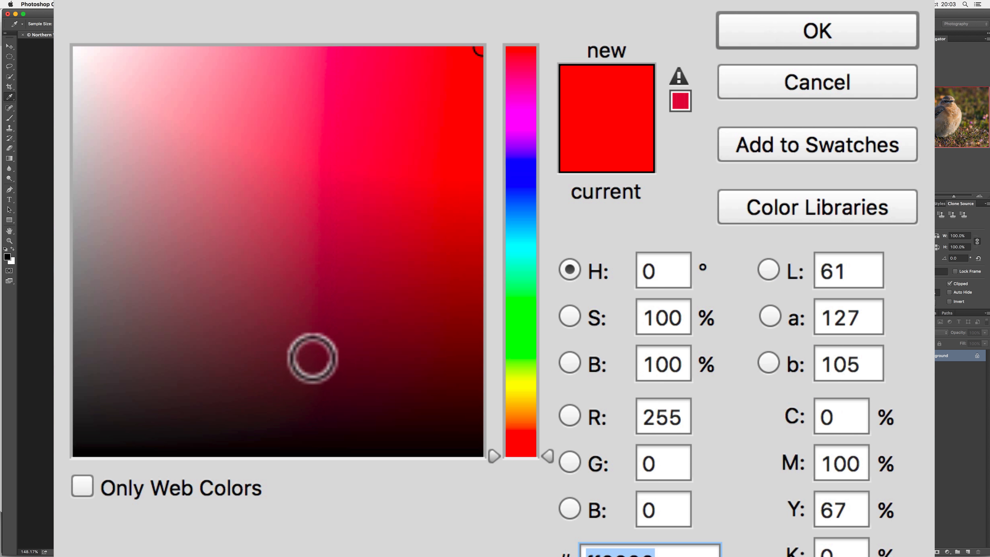
{"action": "left_click", "coordinate": [319, 366]}
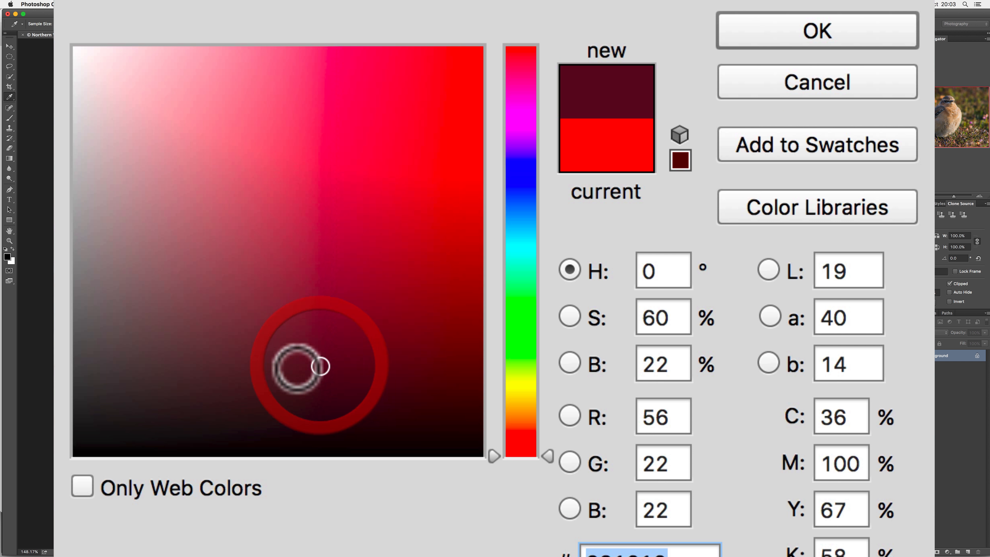
{"action": "left_click", "coordinate": [522, 331]}
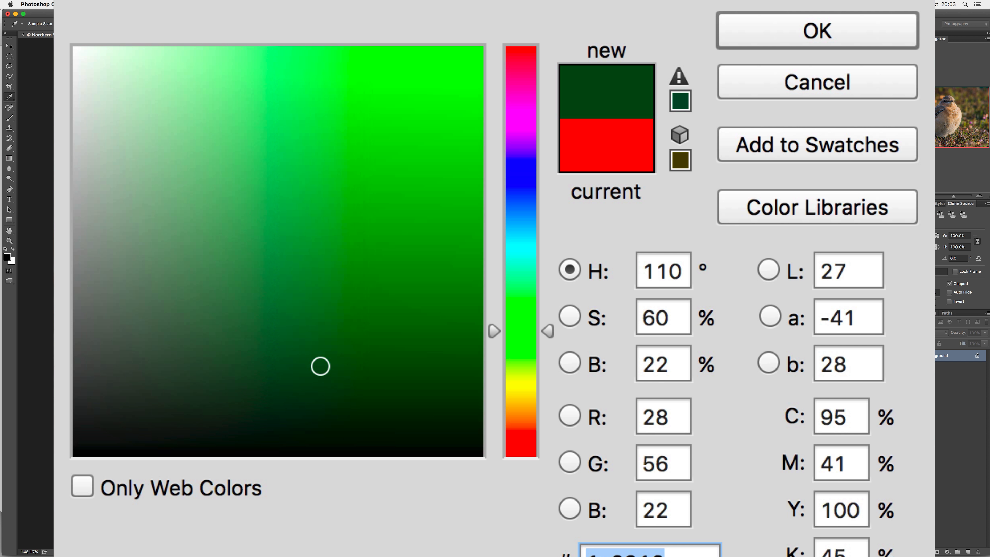
{"action": "left_click", "coordinate": [464, 92]}
{"action": "left_click", "coordinate": [816, 30]}
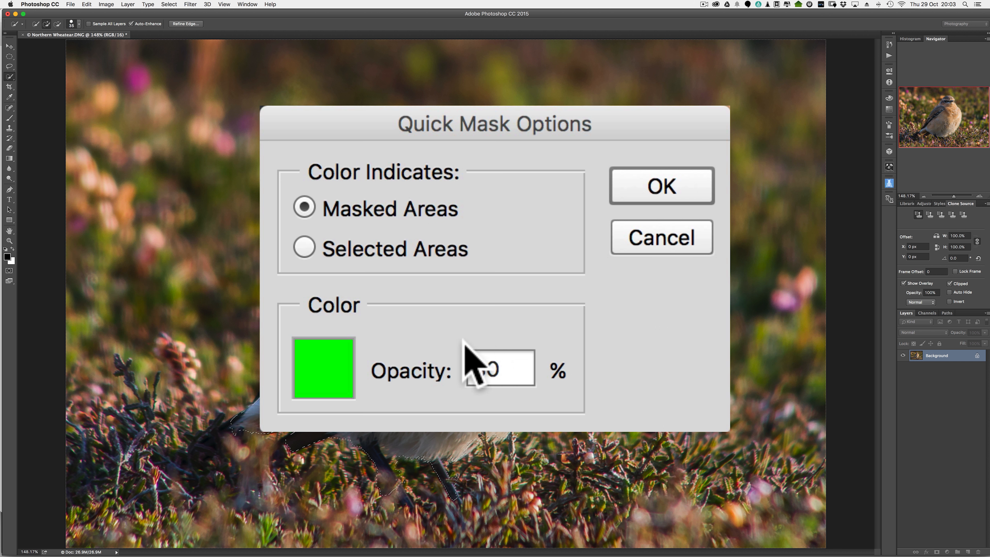
{"action": "left_click", "coordinate": [639, 197]}
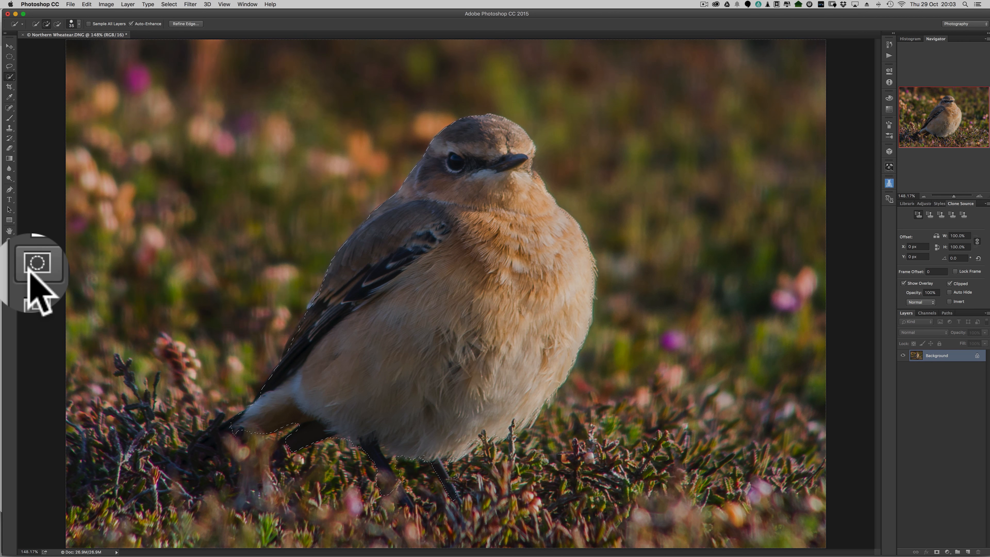
{"action": "left_click", "coordinate": [9, 271]}
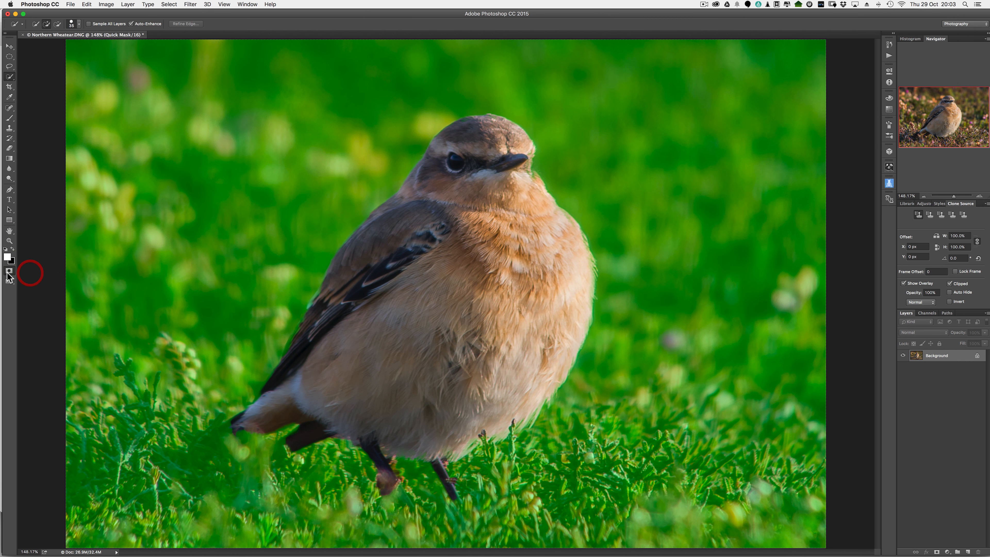
{"action": "left_click", "coordinate": [100, 279]}
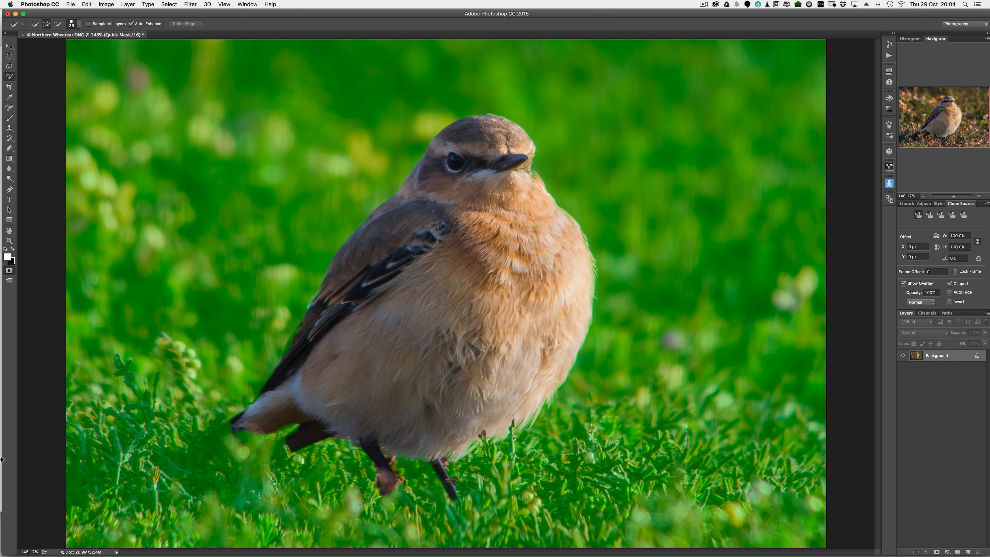
Step: Check the foreground color in the Color Picker and make white the foreground color for editing the mask
{"action": "left_click", "coordinate": [7, 257]}
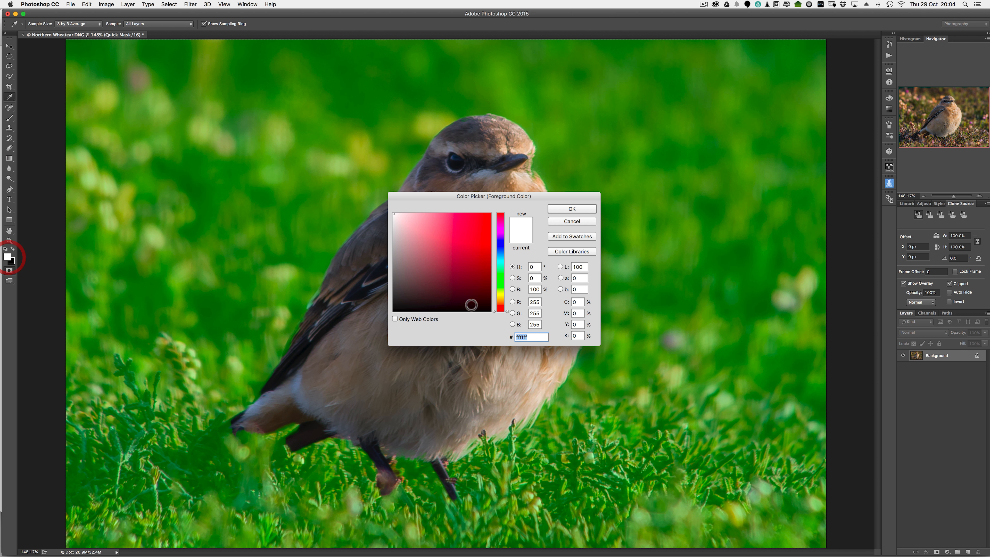
{"action": "left_click", "coordinate": [571, 208]}
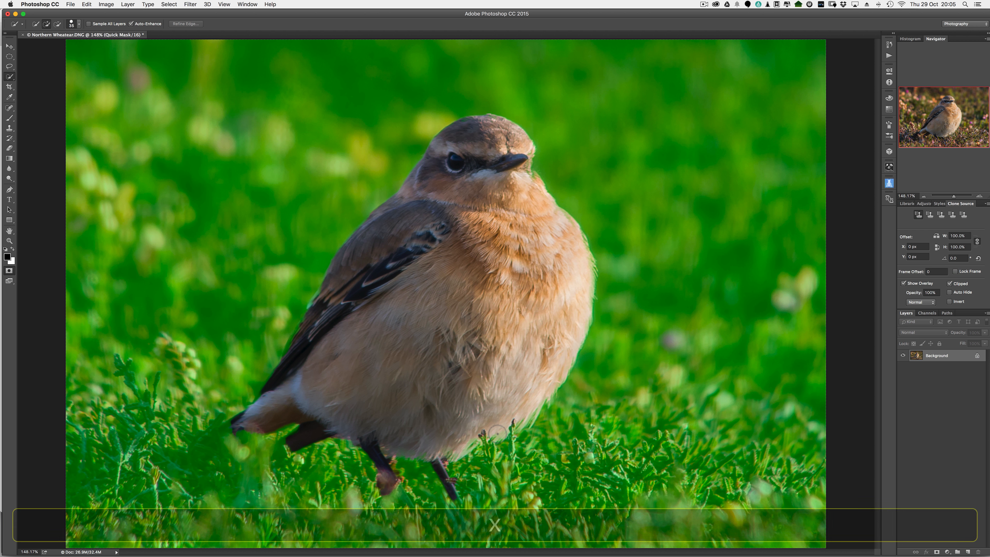
{"action": "key", "text": "x"}
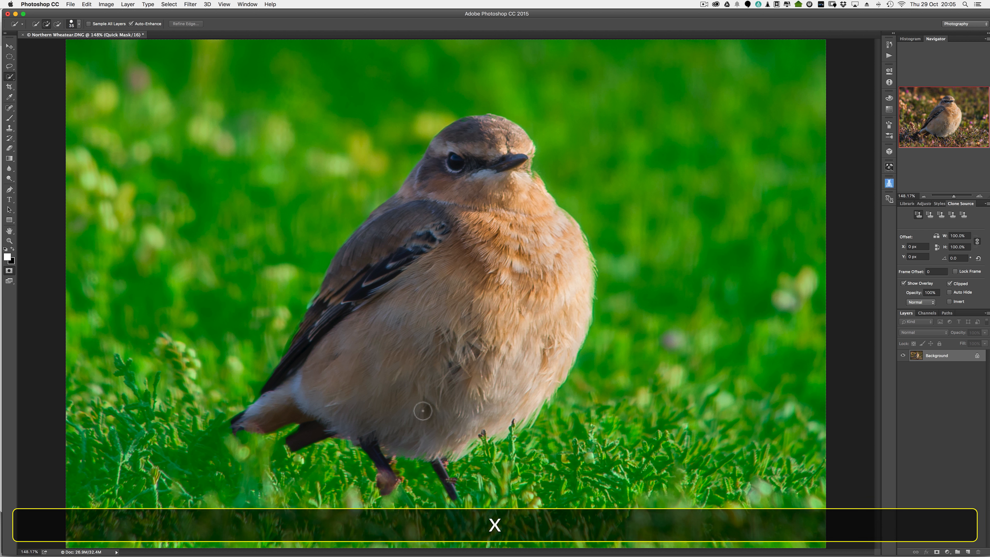
Step: Choose the Brush Tool for painting on the quick mask and reduce its size to 40 px at the bird's tail
{"action": "key", "text": "b"}
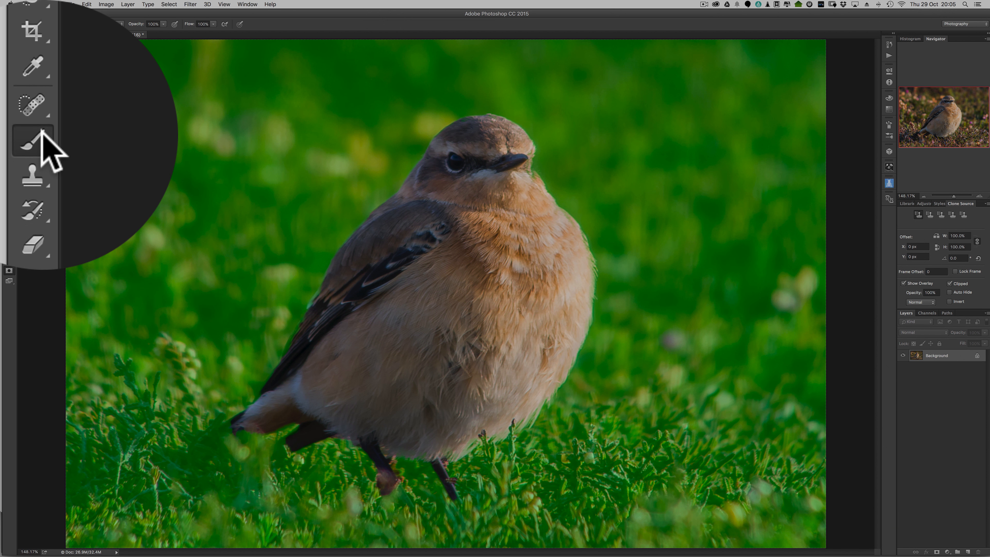
{"action": "left_click", "coordinate": [41, 132]}
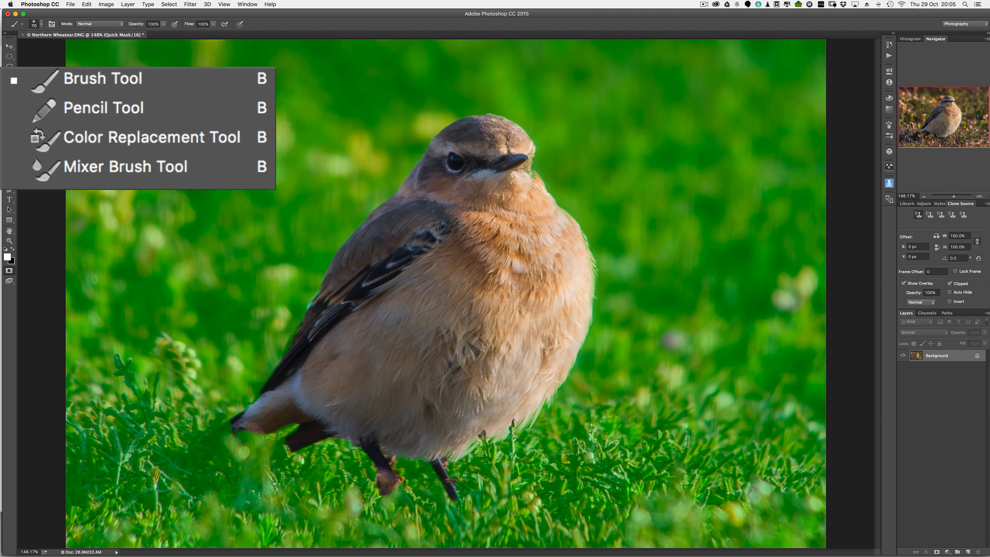
{"action": "left_click", "coordinate": [11, 120]}
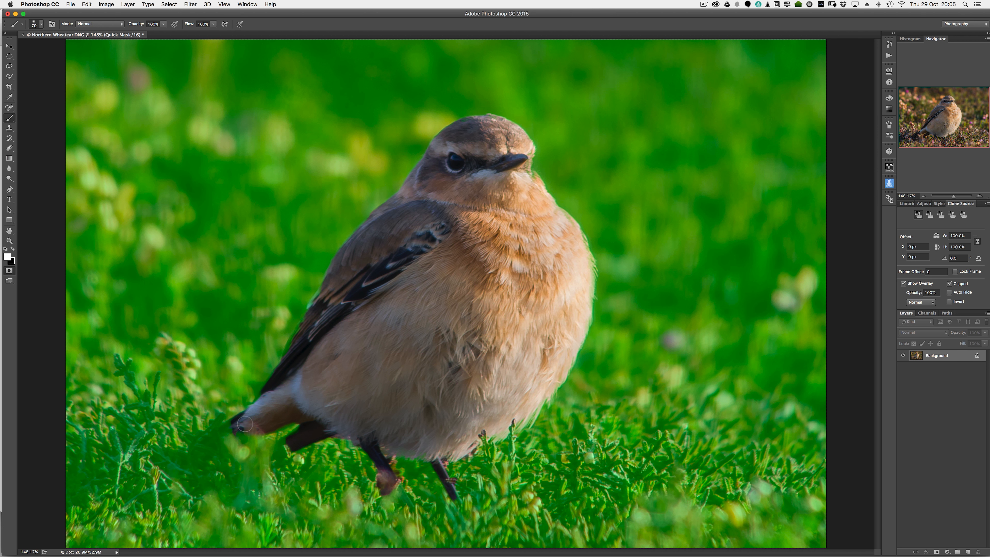
{"action": "key", "text": "bracketleft"}
{"action": "key", "text": "bracketleft"}
{"action": "key", "text": "bracketleft"}
{"action": "key", "text": "bracketleft"}
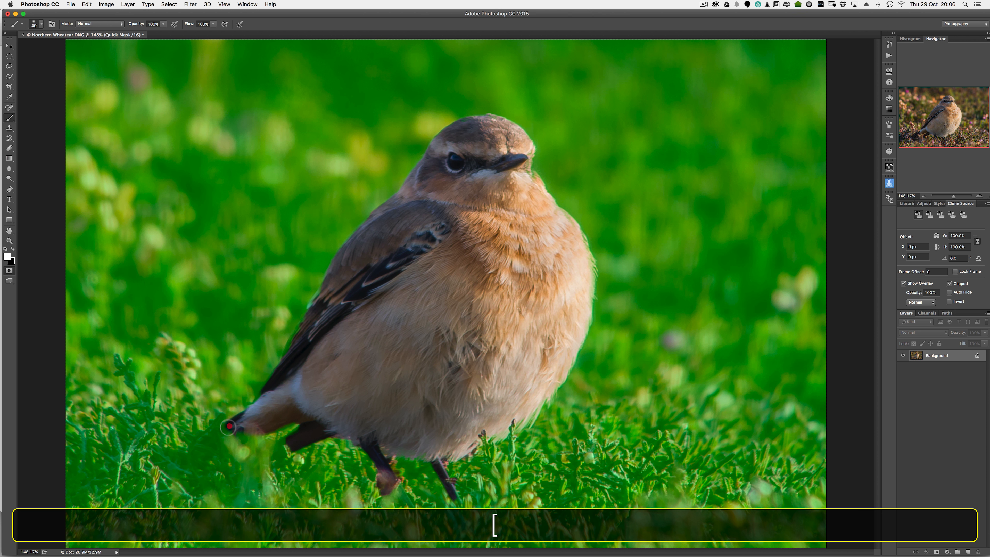
Step: Paint white over the bird's tail tip to add it to the selection, and choose the Soft Round 45 brush tip
{"action": "left_click_drag", "start_coordinate": [228, 426], "coordinate": [260, 422]}
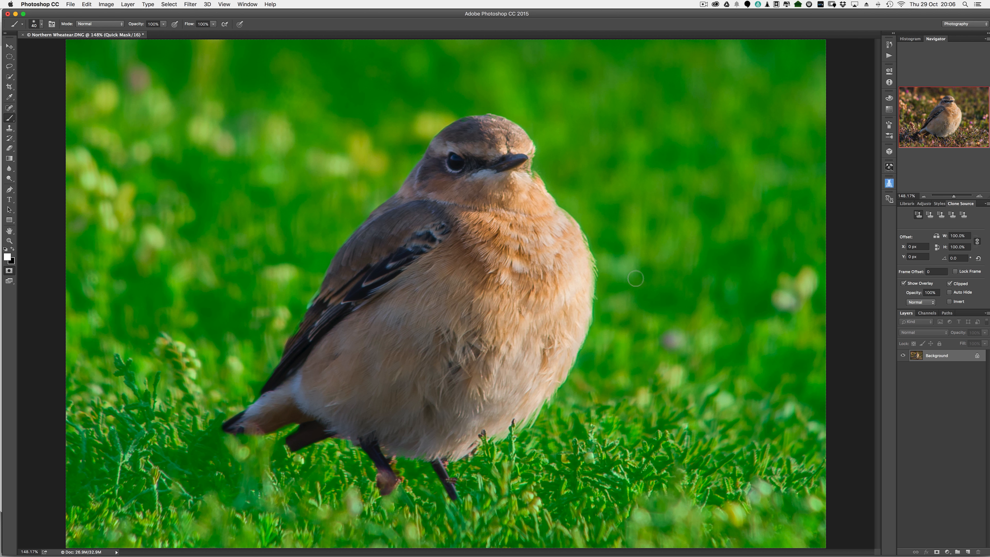
{"action": "key", "text": "F5"}
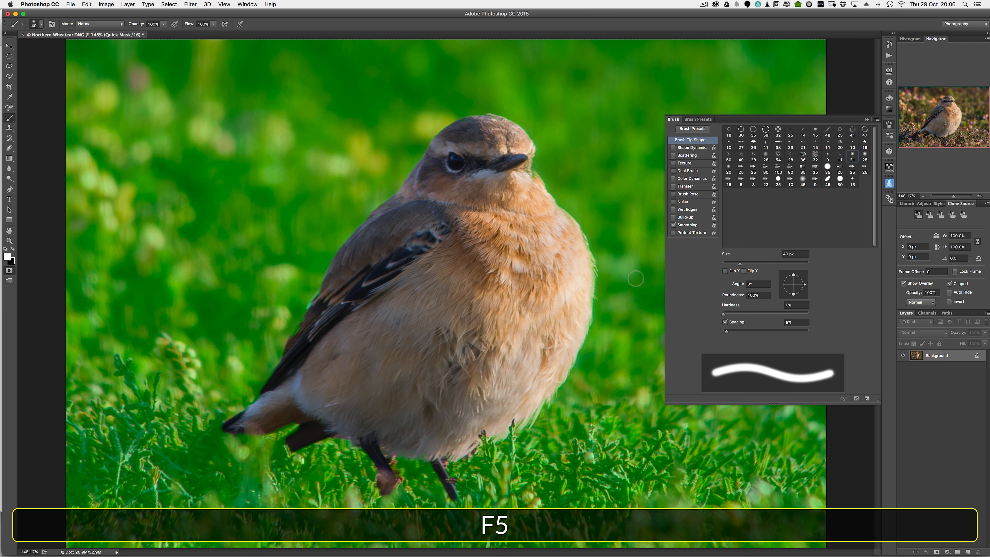
{"action": "left_click", "coordinate": [826, 167]}
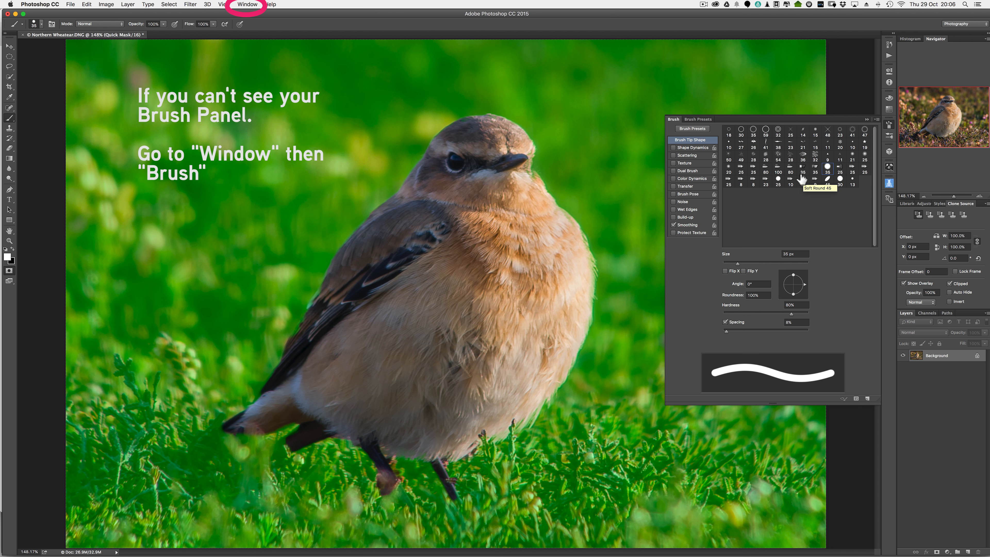
{"action": "left_click", "coordinate": [802, 179]}
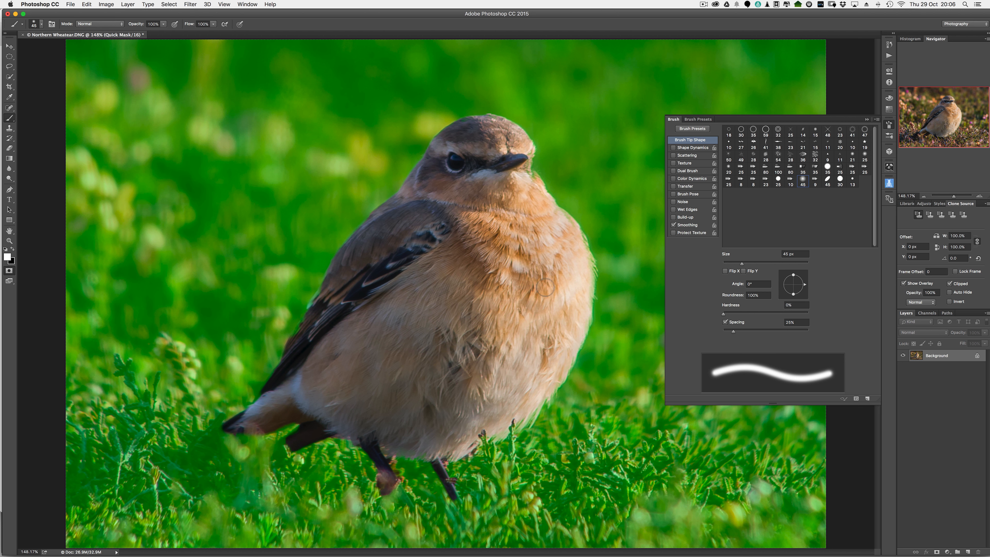
{"action": "key", "text": "F5"}
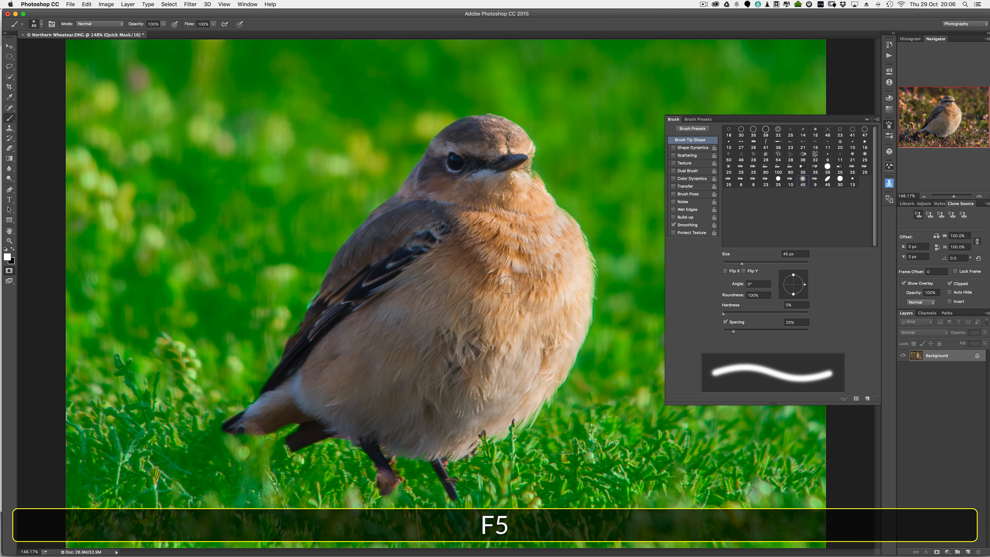
Step: Paint white over the beak's lower edge, mask the background beside it with black, and restore white as the foreground color
{"action": "left_click", "coordinate": [526, 175]}
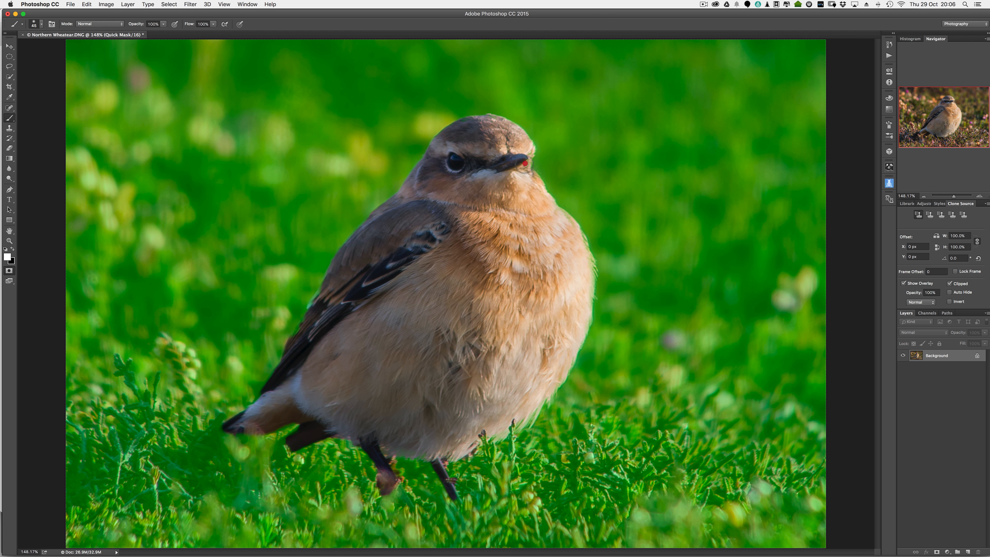
{"action": "left_click", "coordinate": [521, 171]}
{"action": "key", "text": "x"}
{"action": "left_click", "coordinate": [537, 166]}
{"action": "key", "text": "x"}
Step: Reduce the brush to 30 px and paint black around the bird's front foot to mask the surrounding background
{"action": "key", "text": "bracketleft"}
{"action": "key", "text": "bracketleft"}
{"action": "key", "text": "bracketleft"}
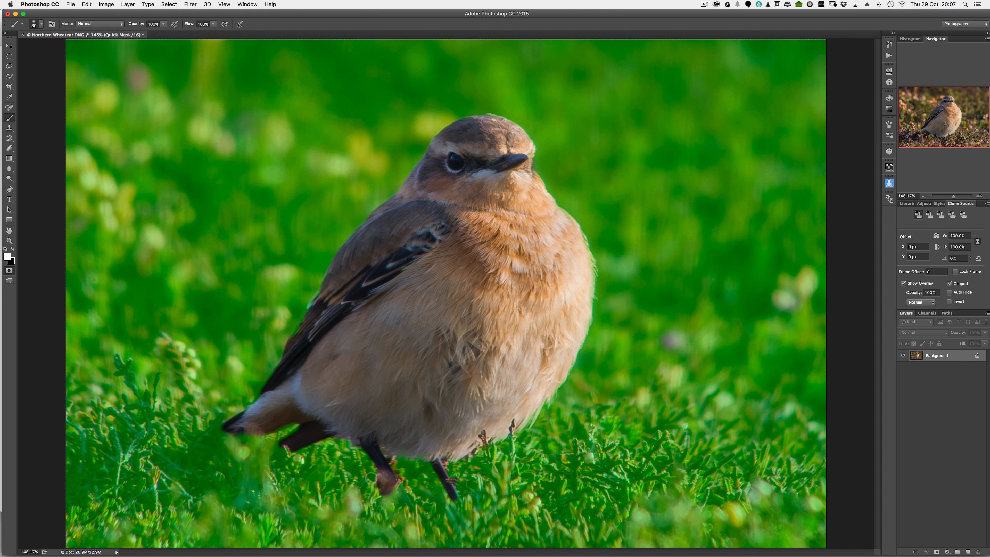
{"action": "key", "text": "x"}
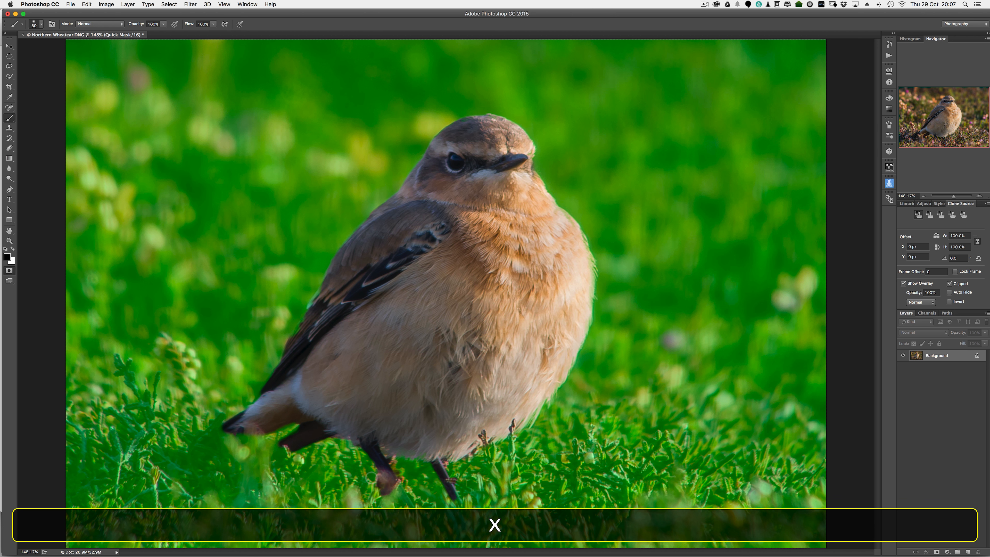
{"action": "left_click", "coordinate": [369, 476]}
{"action": "mouse_move", "coordinate": [369, 476]}
{"action": "left_mouse_down"}
{"action": "mouse_move", "coordinate": [387, 493]}
{"action": "mouse_move", "coordinate": [374, 486]}
{"action": "mouse_move", "coordinate": [378, 504]}
{"action": "mouse_move", "coordinate": [393, 499]}
{"action": "left_mouse_up"}
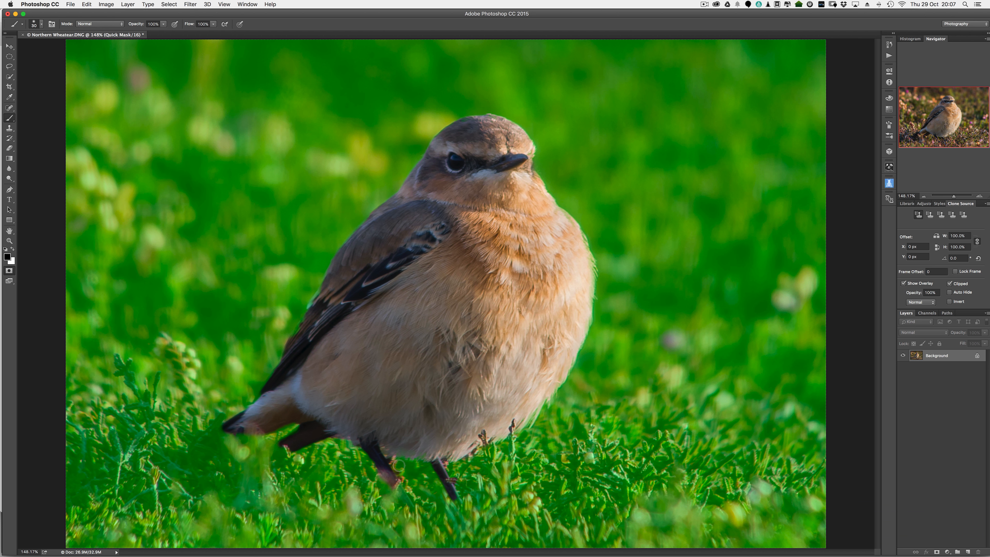
{"action": "left_click_drag", "start_coordinate": [397, 463], "coordinate": [404, 478]}
{"action": "left_click", "coordinate": [377, 486]}
Step: Examine the mask edge at 400% from the head down the chest to the legs, with white as the foreground color
{"action": "key", "text": "space"}
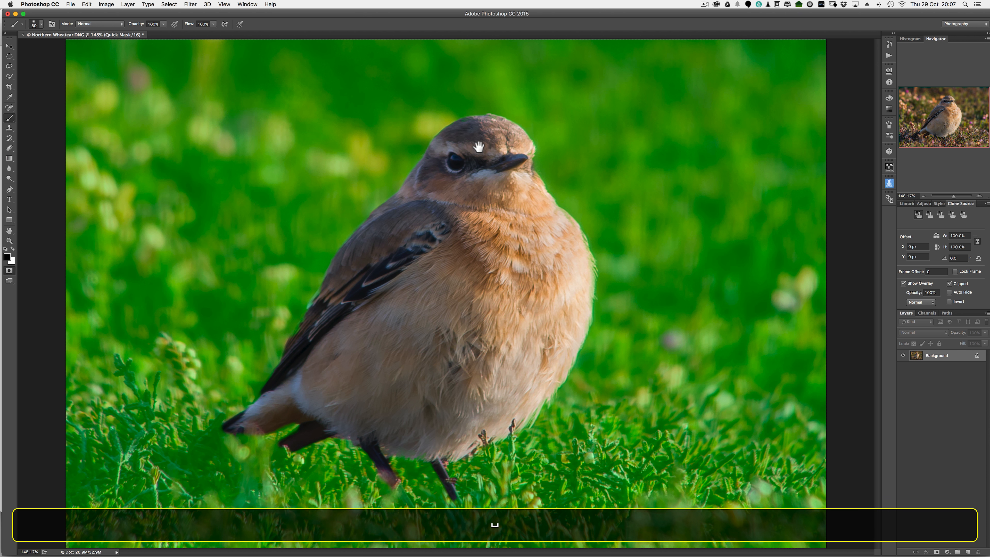
{"action": "left_click", "coordinate": [480, 124], "text": "super"}
{"action": "left_click", "coordinate": [479, 122], "text": "super"}
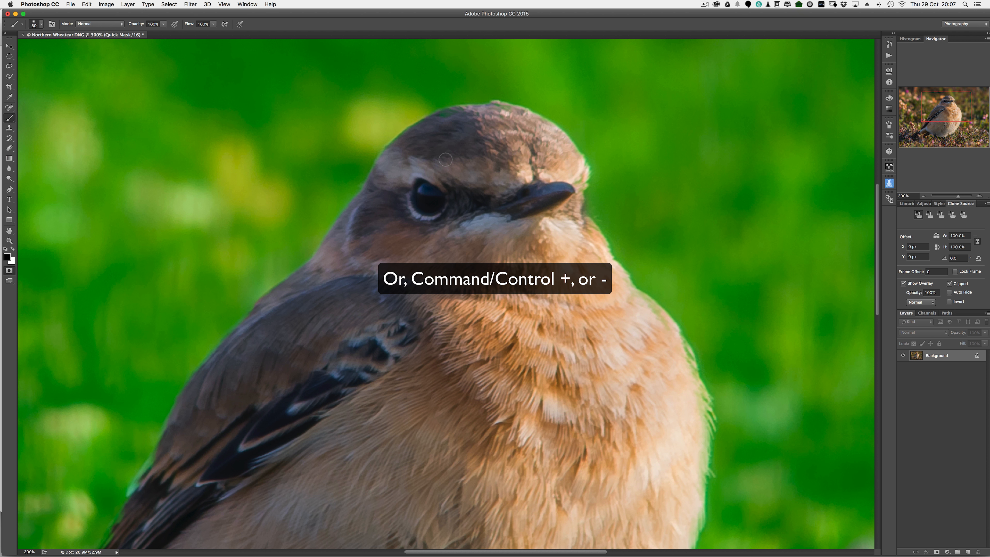
{"action": "key", "text": "space"}
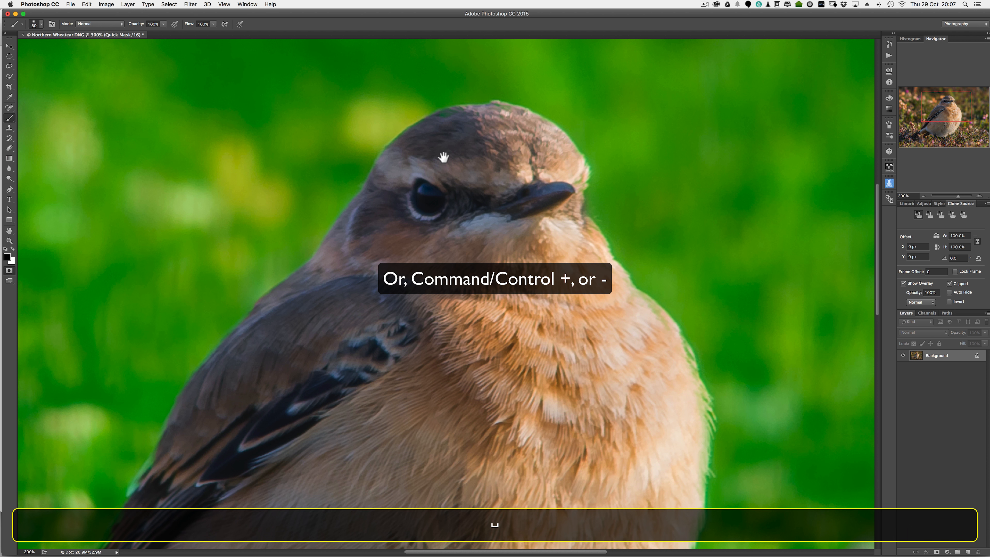
{"action": "left_click", "coordinate": [452, 143], "text": "super"}
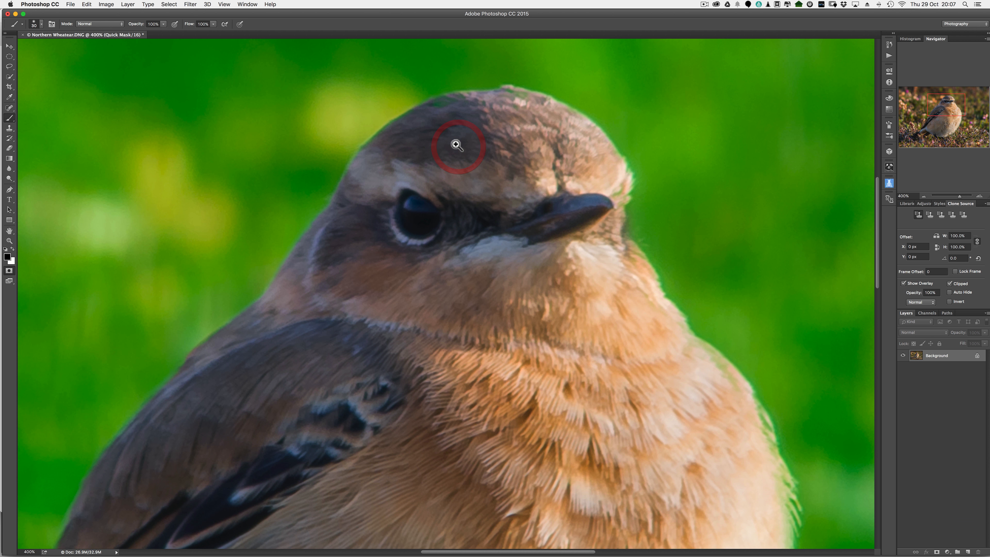
{"action": "key", "text": "x"}
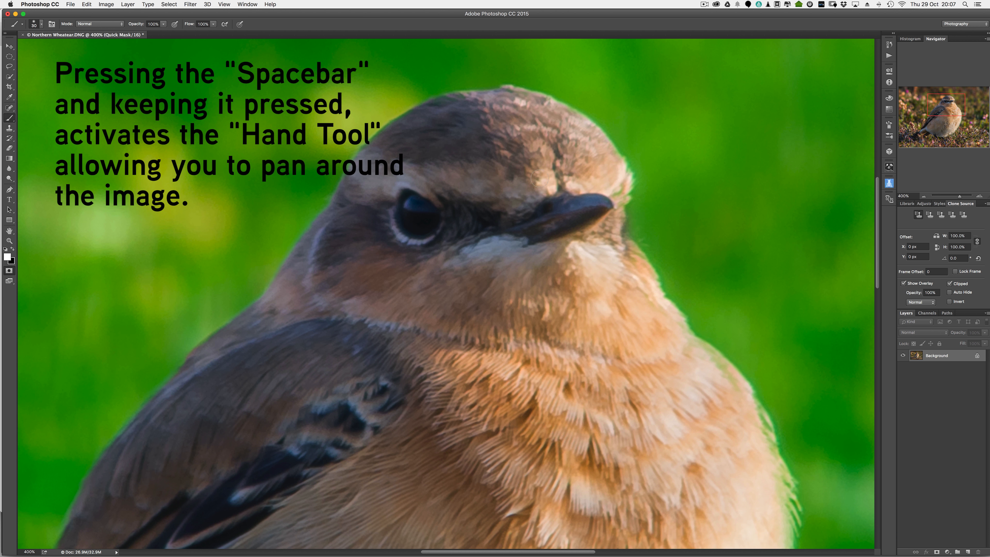
{"action": "key", "text": "space"}
{"action": "left_click_drag", "start_coordinate": [614, 375], "coordinate": [436, 162]}
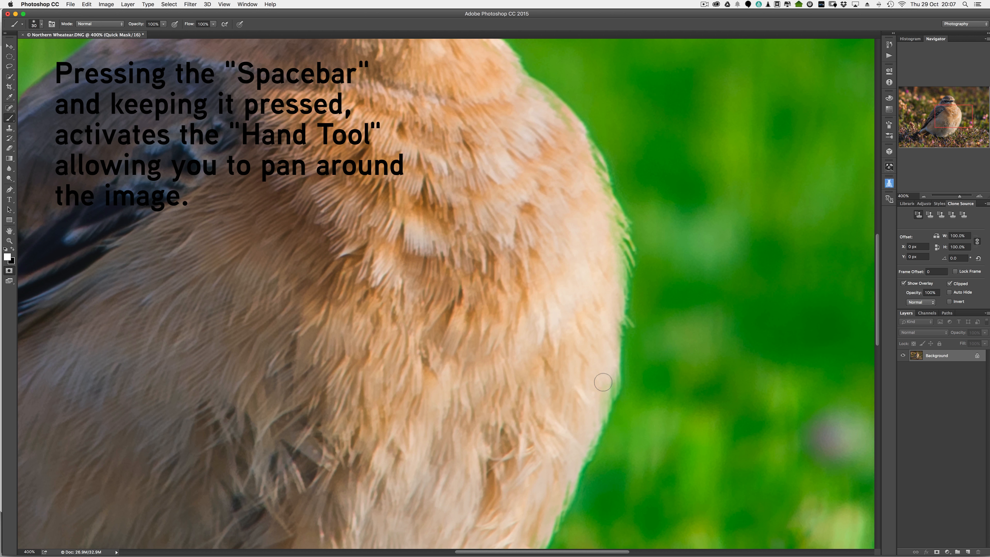
{"action": "key", "text": "space"}
{"action": "mouse_move", "coordinate": [555, 456]}
{"action": "left_mouse_down"}
{"action": "mouse_move", "coordinate": [520, 336]}
{"action": "mouse_move", "coordinate": [439, 398]}
{"action": "mouse_move", "coordinate": [505, 317]}
{"action": "mouse_move", "coordinate": [509, 331]}
{"action": "left_mouse_up"}
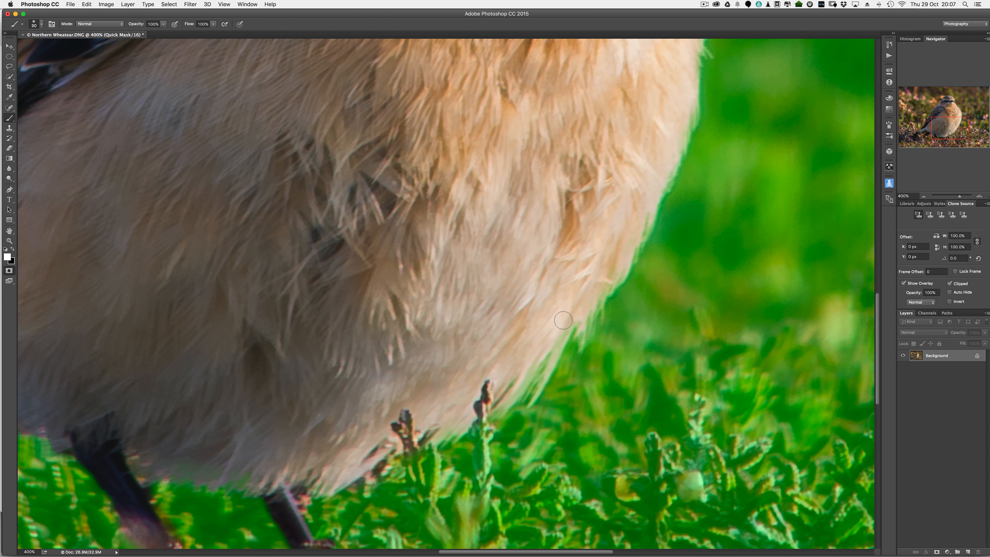
{"action": "key", "text": "space"}
{"action": "left_click_drag", "start_coordinate": [374, 354], "coordinate": [518, 242]}
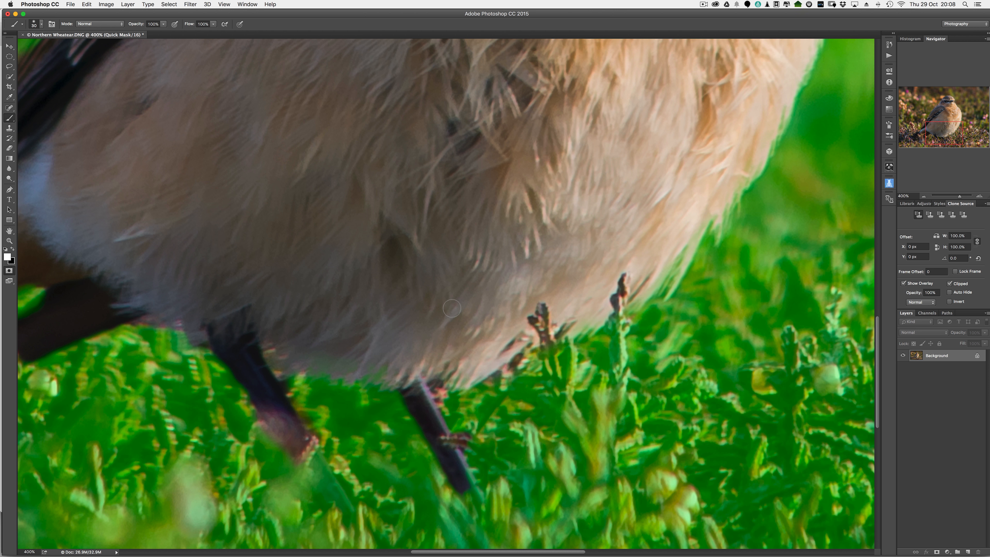
Step: Enlarge the brush to 45 px and fit the whole image on screen
{"action": "key", "text": "bracketright"}
{"action": "key", "text": "bracketright"}
{"action": "key", "text": "bracketright"}
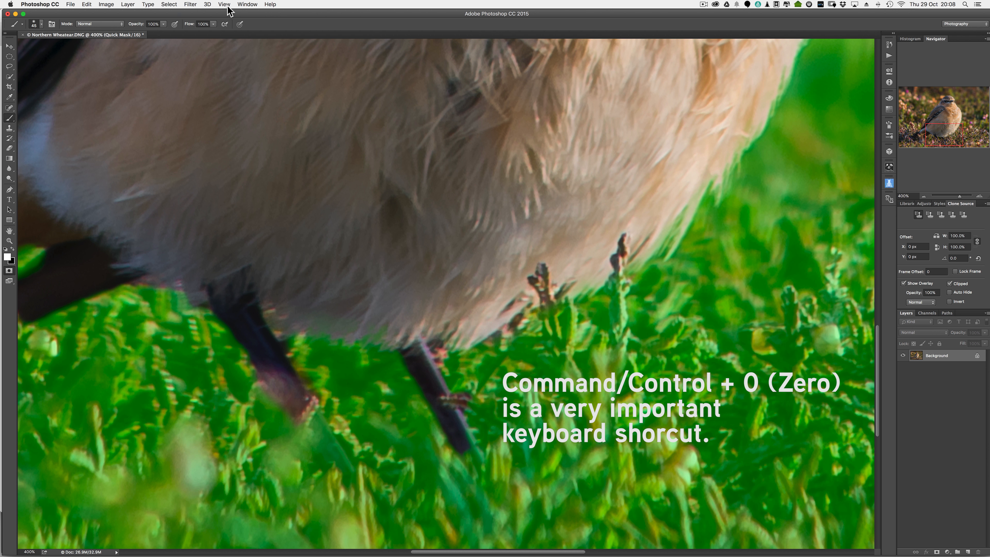
{"action": "left_click", "coordinate": [226, 4]}
{"action": "key", "text": "super+0"}
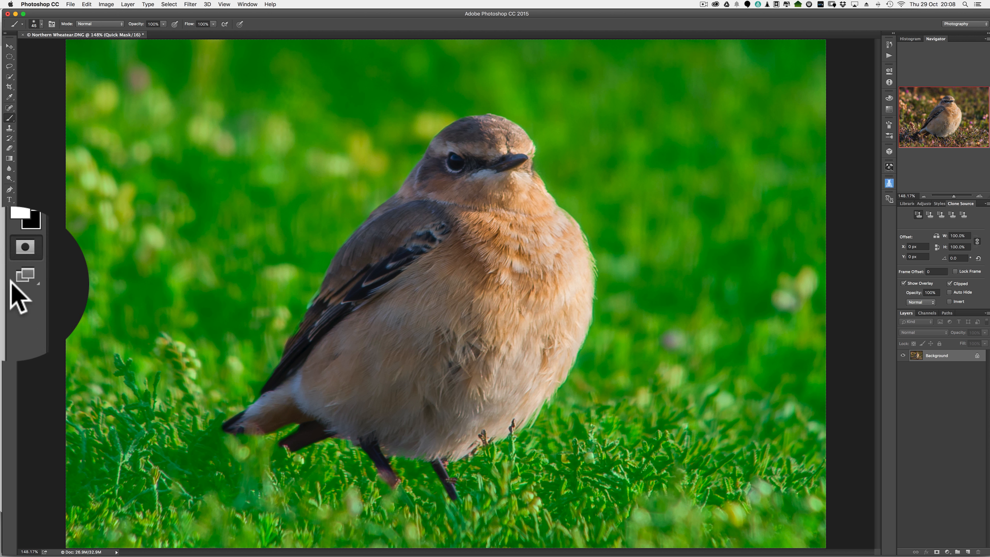
Step: Exit Quick Mask mode to turn the painted mask back into a selection of the bird
{"action": "left_click", "coordinate": [169, 5]}
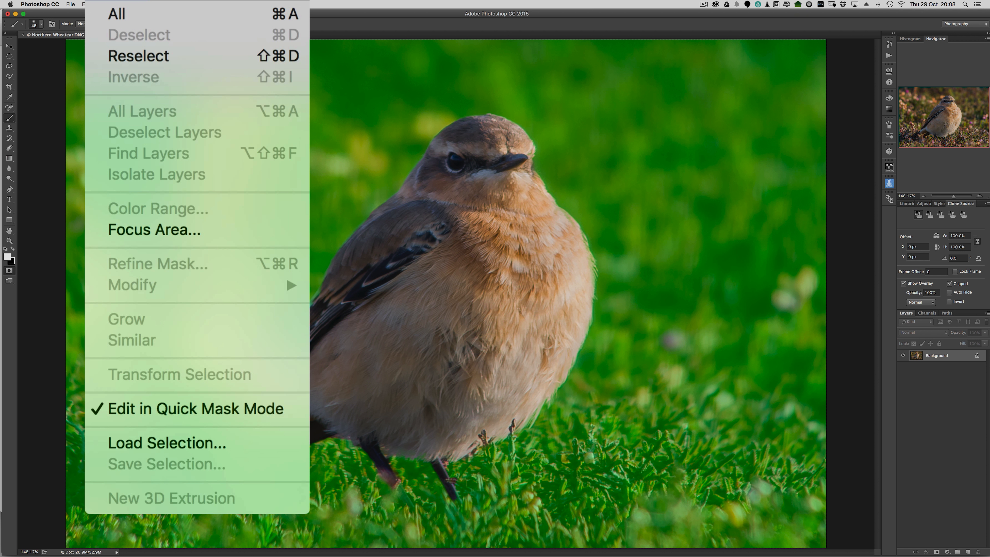
{"action": "left_click", "coordinate": [50, 194]}
{"action": "key", "text": "q"}
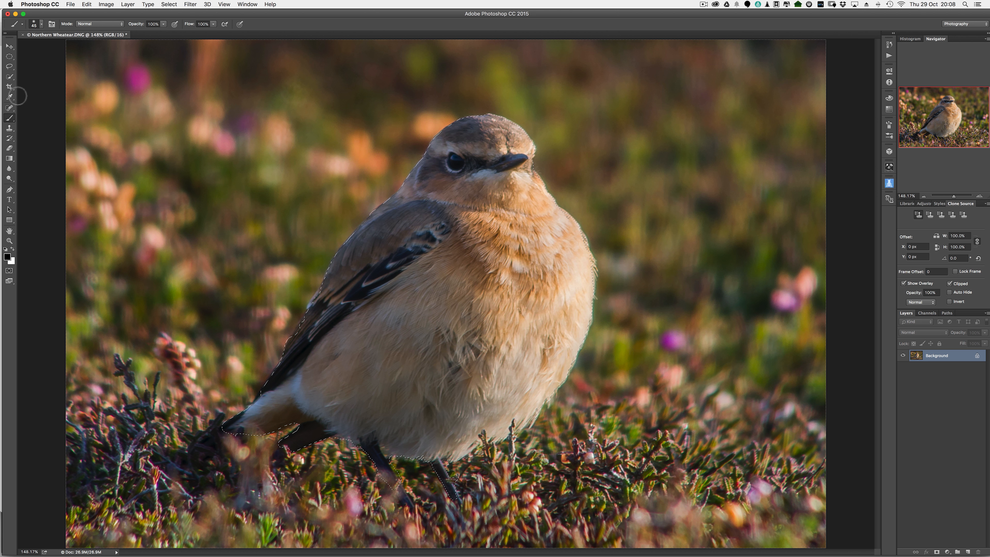
Step: Output the bird's selection through Refine Edge as a New Layer with Layer Mask, using the Lasso Tool to access the command
{"action": "left_click", "coordinate": [13, 70]}
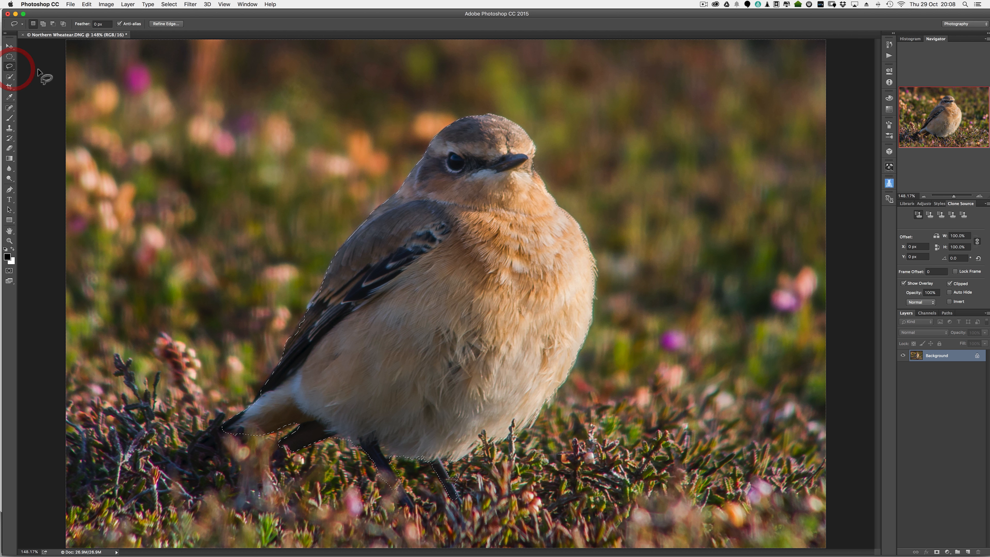
{"action": "left_click", "coordinate": [166, 24]}
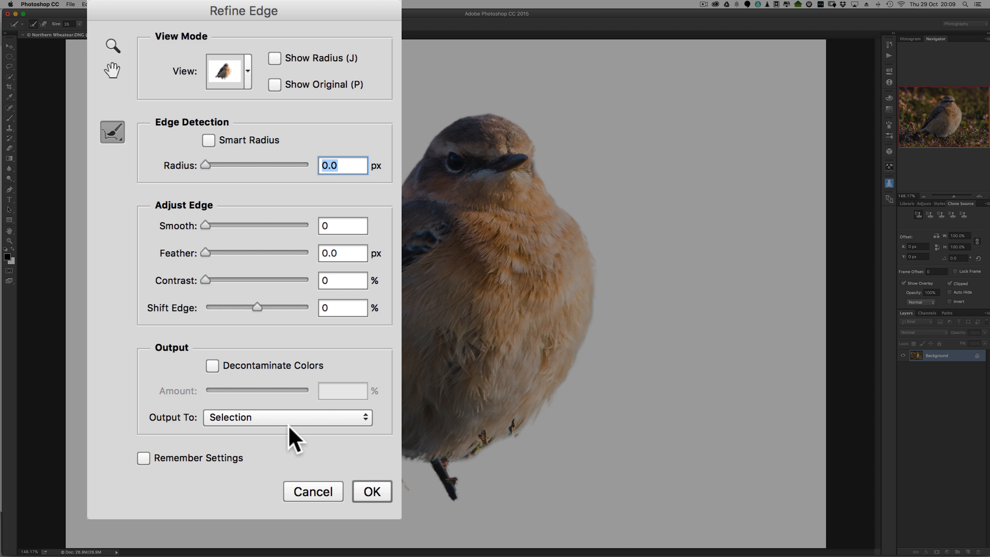
{"action": "left_click", "coordinate": [284, 417]}
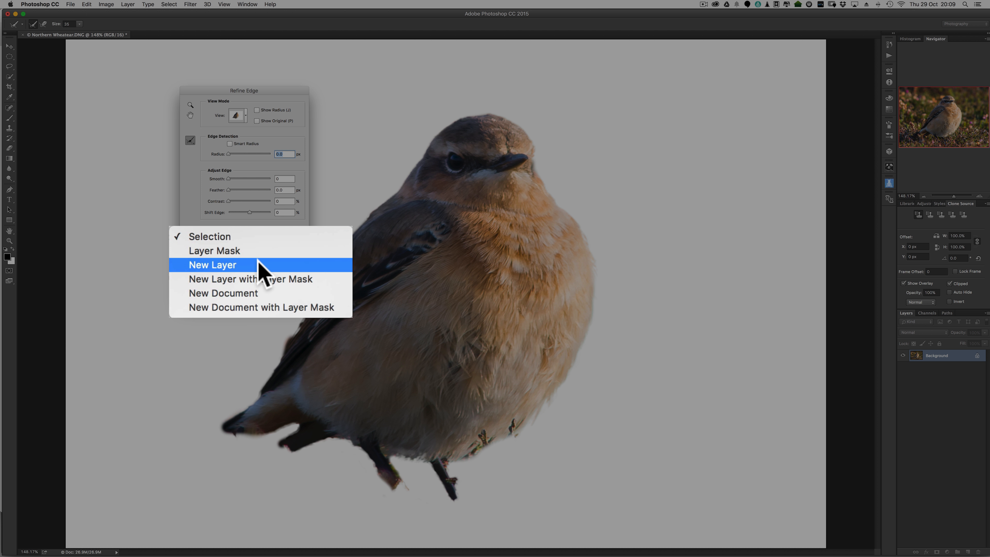
{"action": "left_click", "coordinate": [260, 279]}
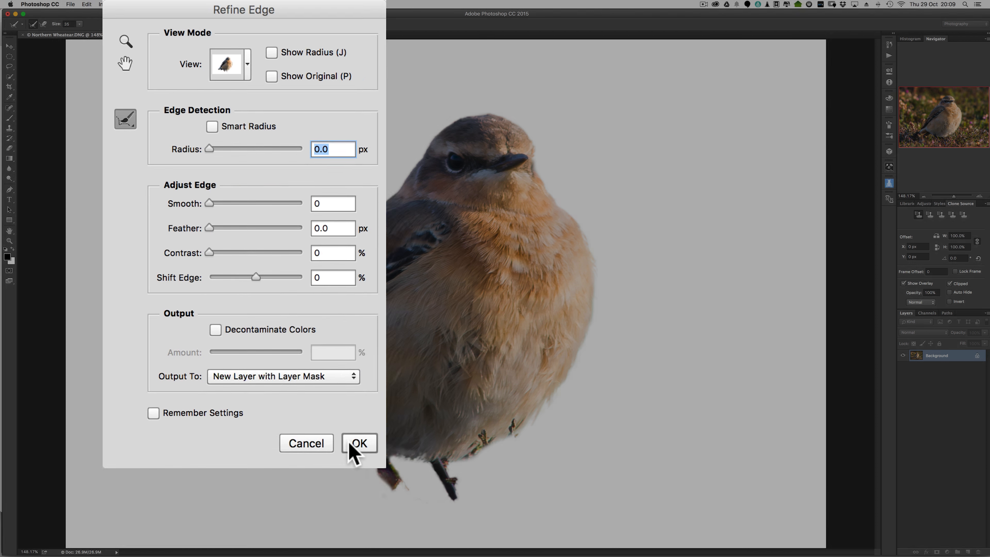
{"action": "left_click", "coordinate": [295, 288]}
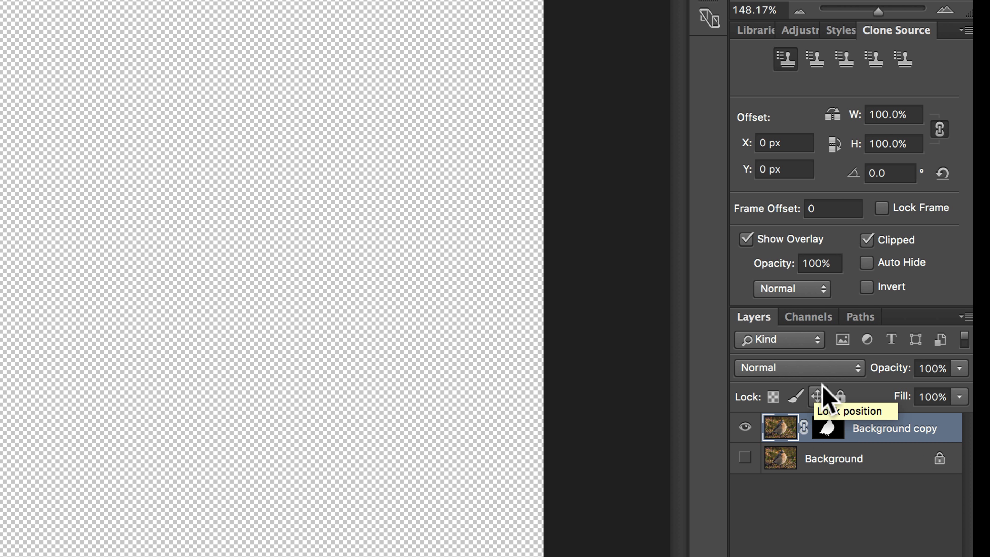
Step: Compare the layers with the channels and display the Background copy Mask channel alone, with the RGB channels hidden
{"action": "left_click", "coordinate": [806, 316]}
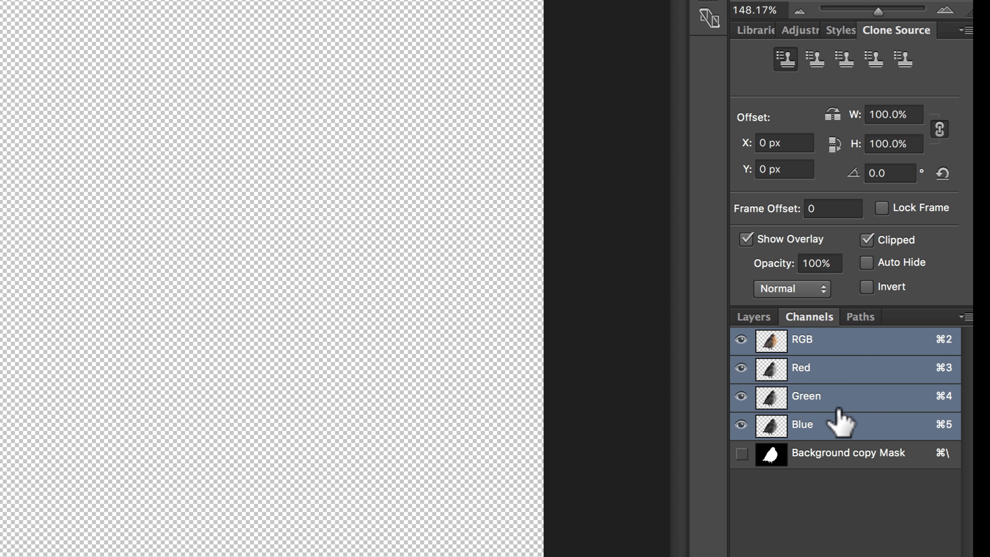
{"action": "left_click", "coordinate": [756, 317]}
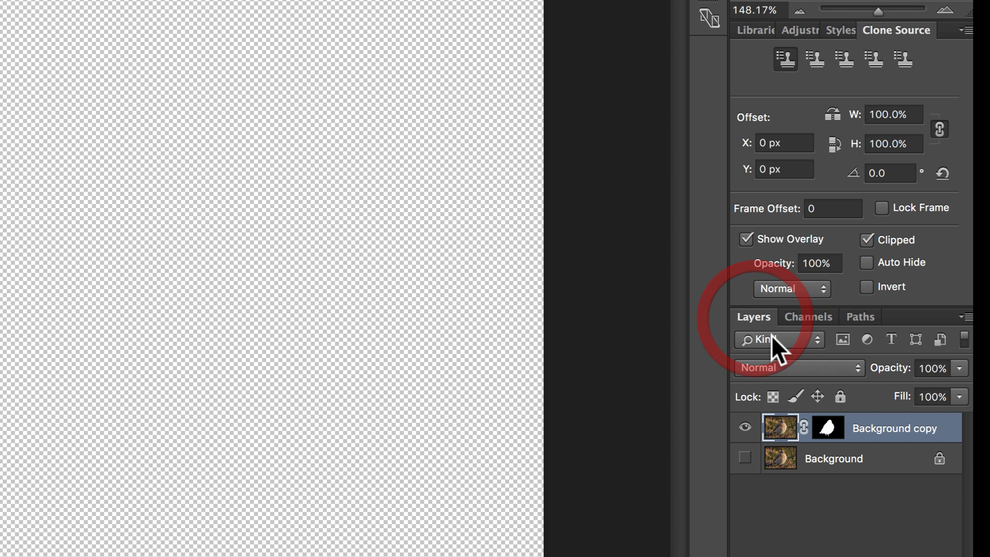
{"action": "left_click", "coordinate": [793, 313]}
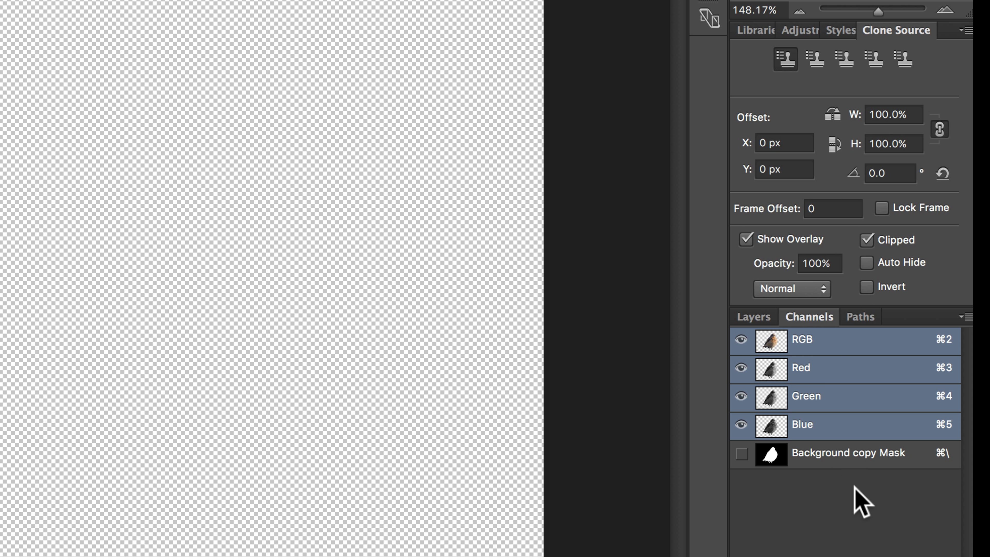
{"action": "left_click", "coordinate": [754, 317]}
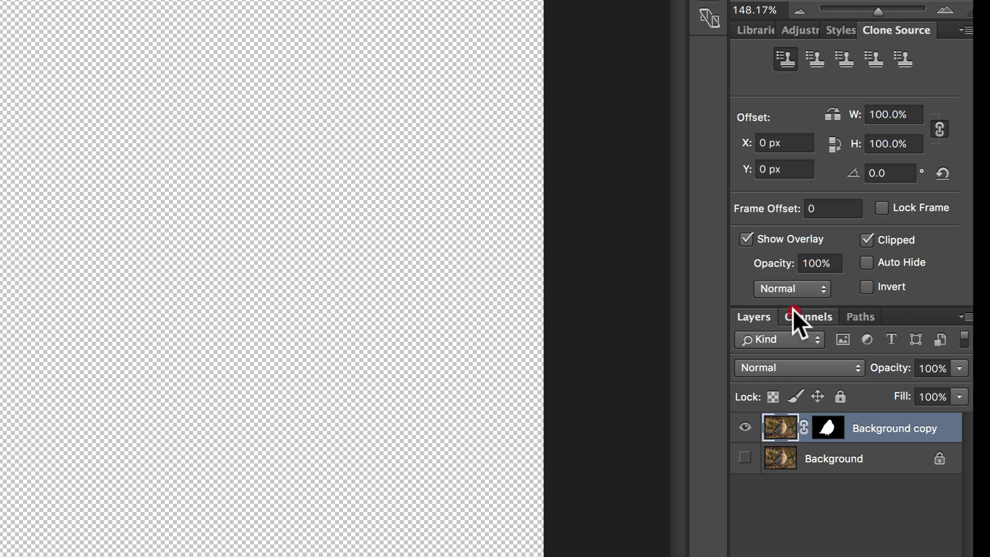
{"action": "left_click", "coordinate": [795, 316]}
{"action": "left_click", "coordinate": [735, 342]}
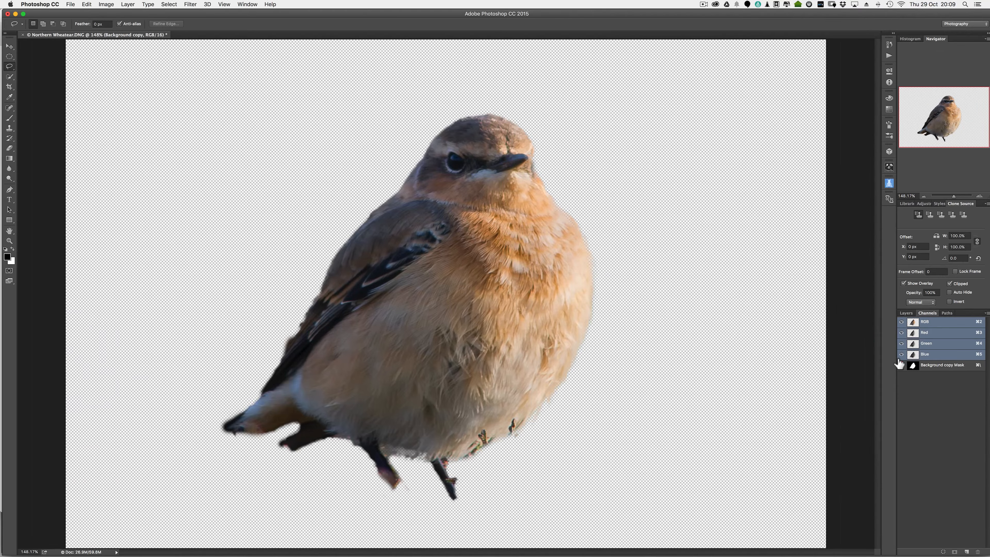
{"action": "left_click", "coordinate": [895, 368]}
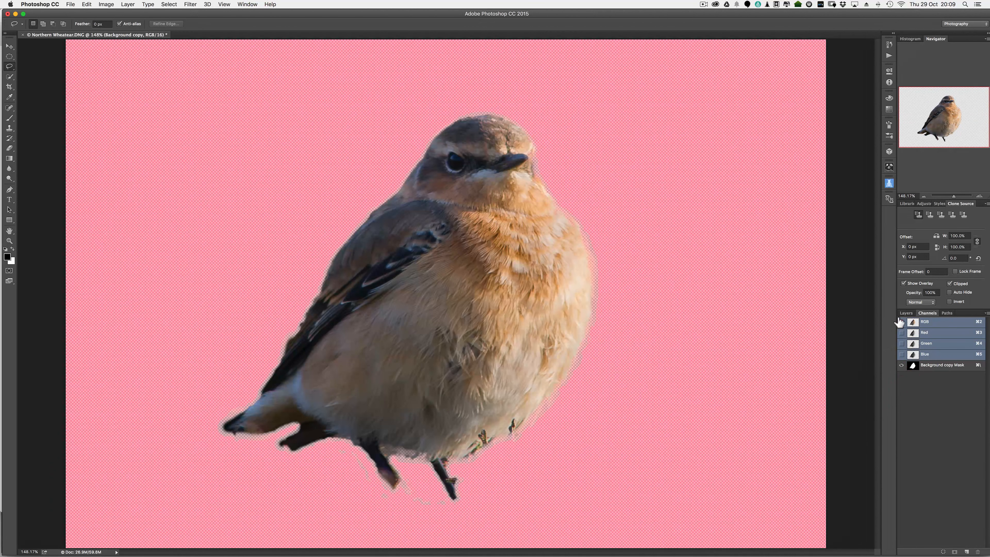
{"action": "left_click", "coordinate": [895, 322]}
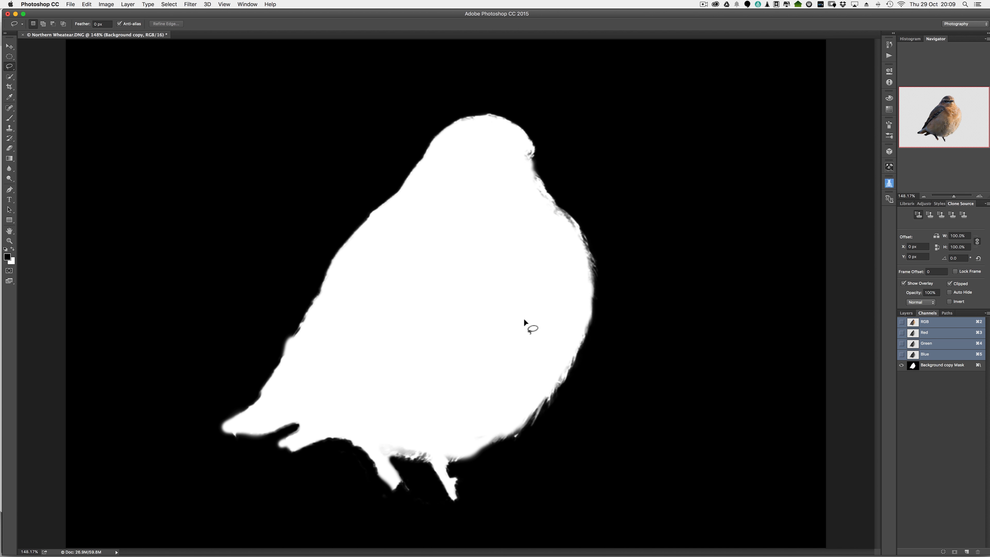